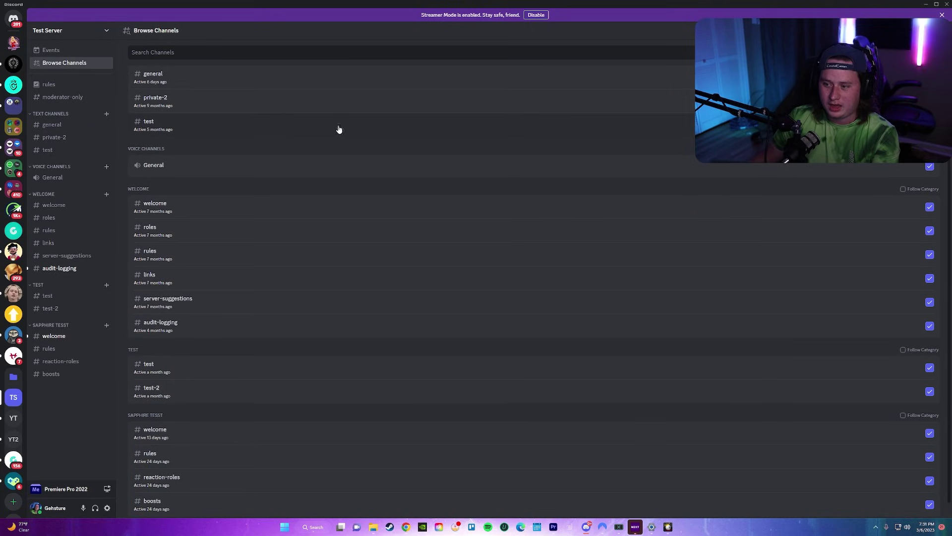
{"action": "scroll", "coordinate": [432, 153], "scroll_direction": "up", "scroll_amount": 2}
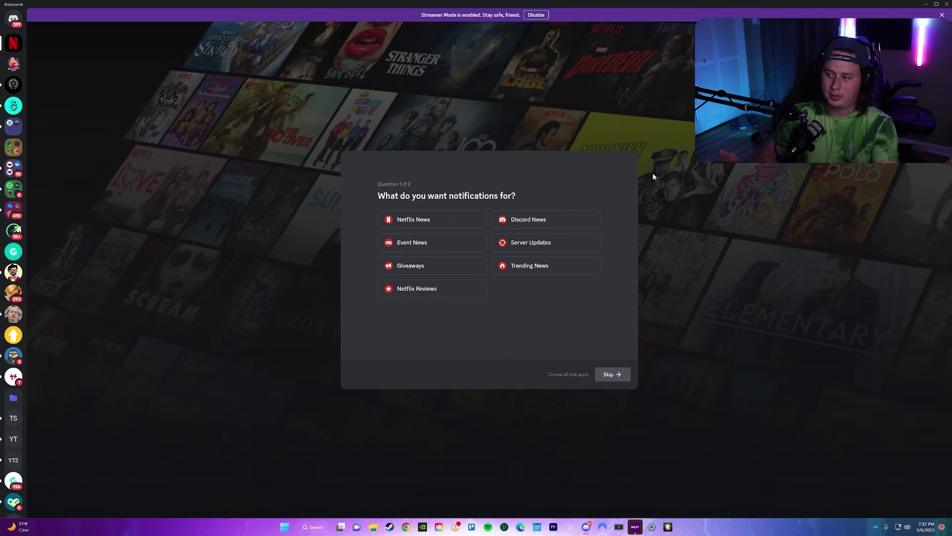
{"action": "left_click", "coordinate": [427, 225]}
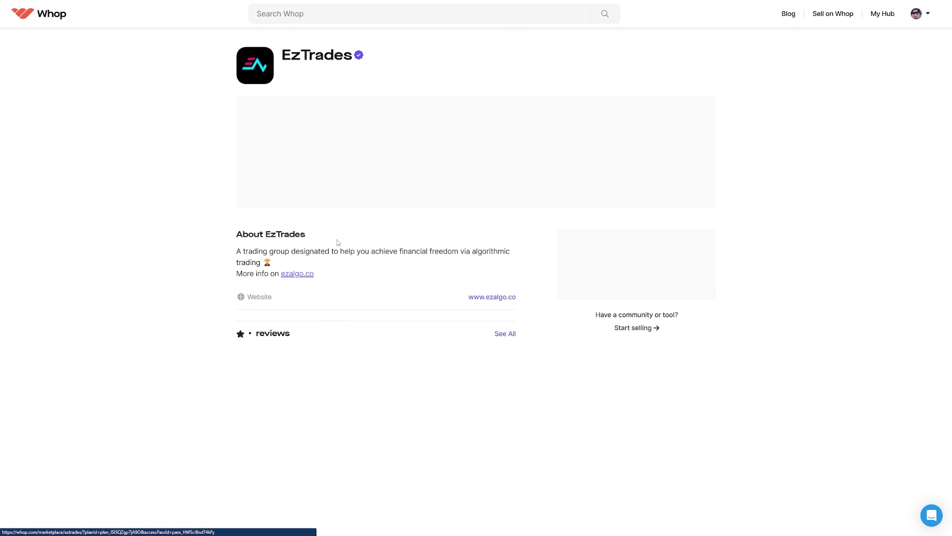
Look through the EzTrades page and its passes on Whop, and browse the marketplace's top-ranked communities.
{"action": "scroll", "coordinate": [689, 226], "scroll_direction": "down", "scroll_amount": 1}
{"action": "scroll", "coordinate": [689, 226], "scroll_direction": "down", "scroll_amount": 4}
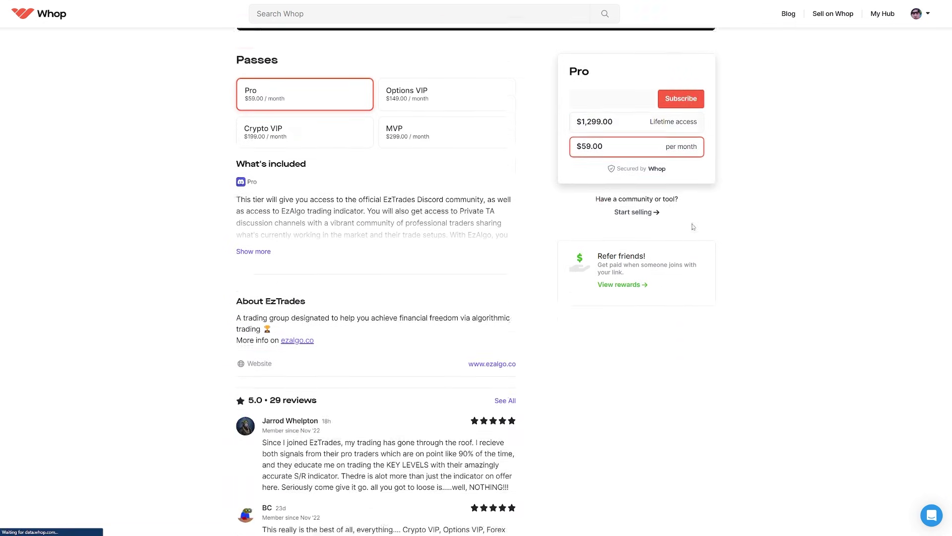
{"action": "scroll", "coordinate": [757, 243], "scroll_direction": "up", "scroll_amount": 5}
{"action": "key", "text": "alt+Left"}
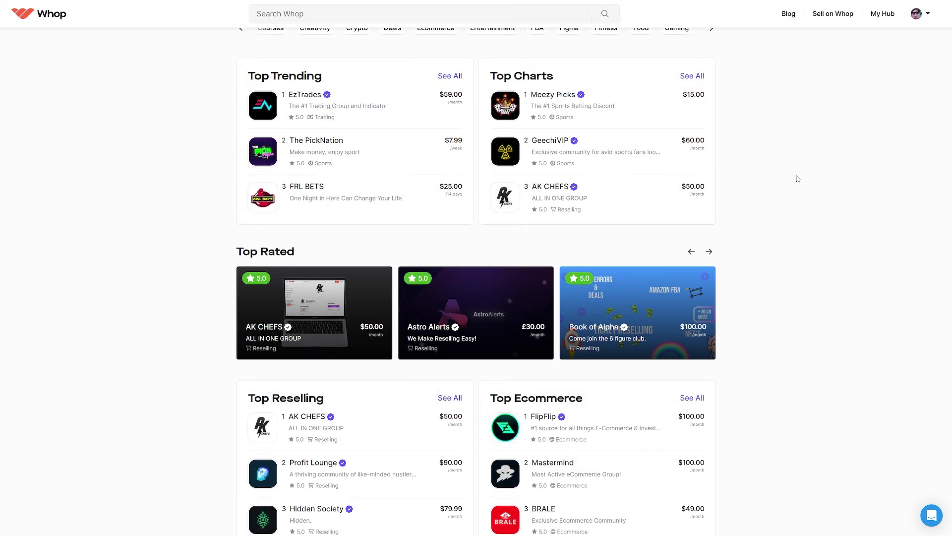
{"action": "scroll", "coordinate": [797, 178], "scroll_direction": "down", "scroll_amount": 5}
{"action": "scroll", "coordinate": [797, 178], "scroll_direction": "down", "scroll_amount": 12}
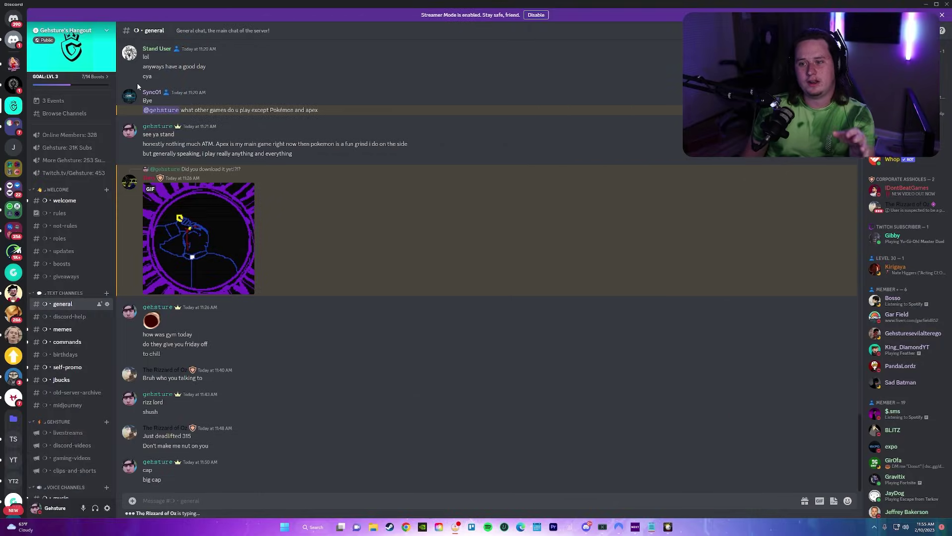
Disable Streamer Mode in Discord and open the channel browser of the Gehsture's Hangout server.
{"action": "left_click", "coordinate": [537, 15]}
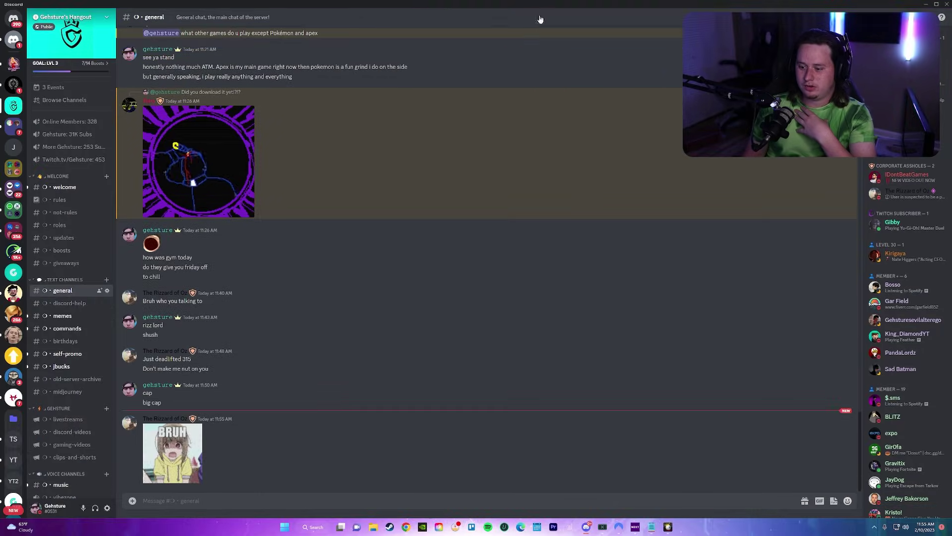
{"action": "left_click", "coordinate": [89, 106]}
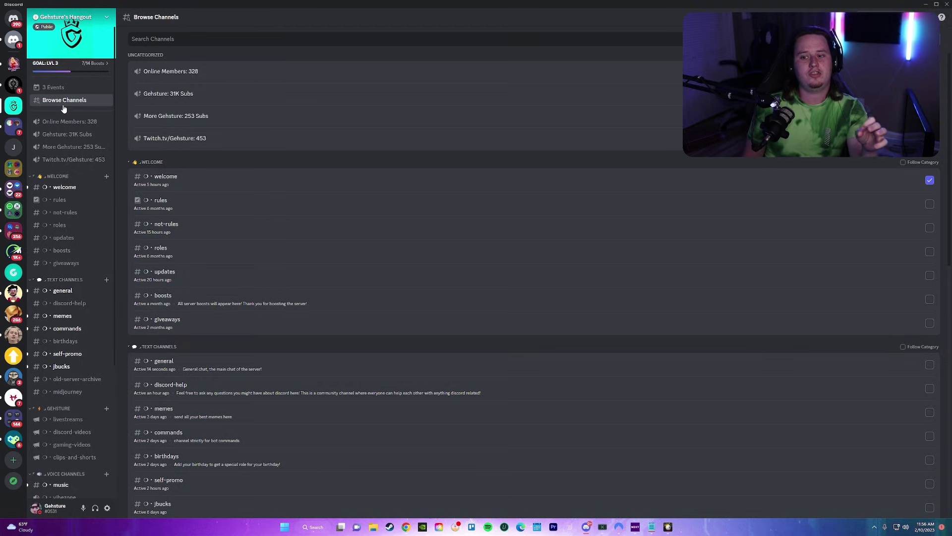
{"action": "left_click", "coordinate": [13, 419]}
{"action": "left_click", "coordinate": [14, 439]}
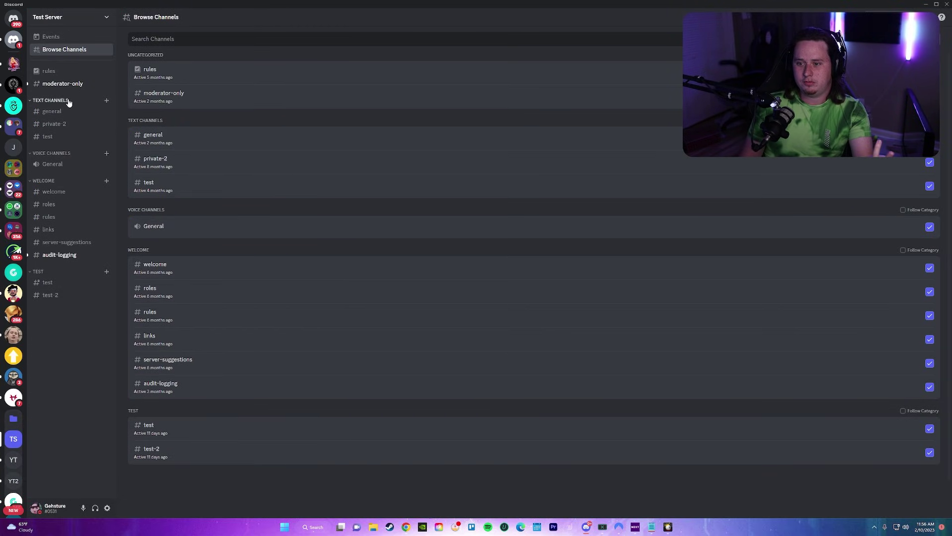
{"action": "left_click", "coordinate": [77, 111]}
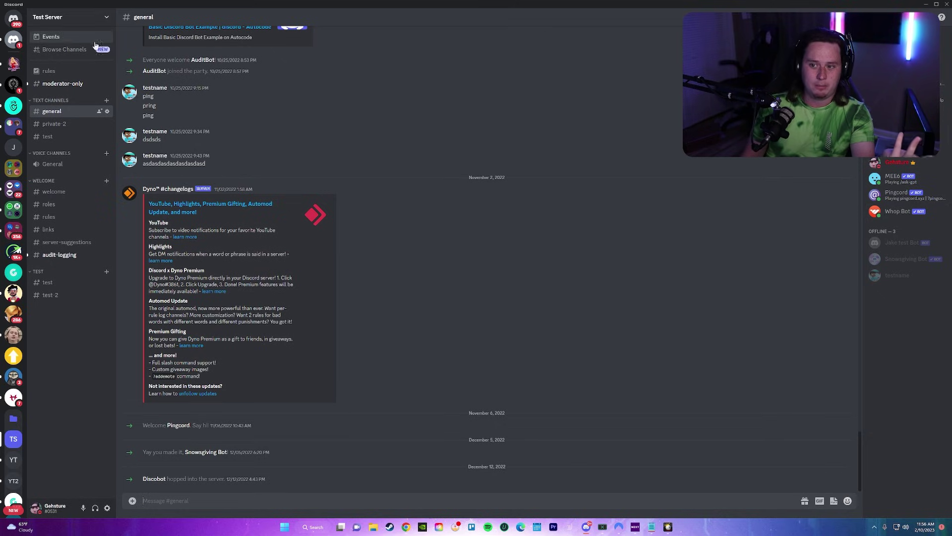
Return to the Gehsture's Hangout server and look through its full list of browsable channels.
{"action": "left_click", "coordinate": [15, 106]}
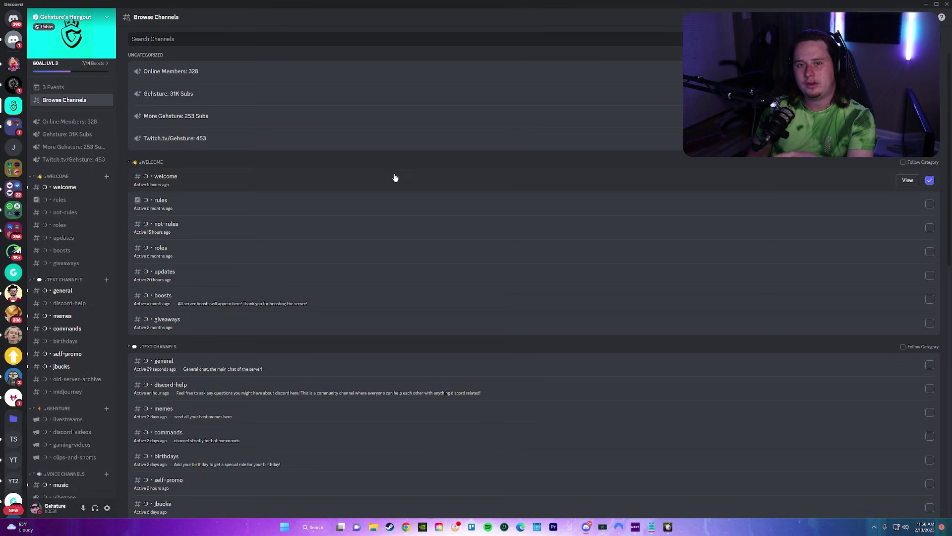
{"action": "scroll", "coordinate": [496, 162], "scroll_direction": "down", "scroll_amount": 3}
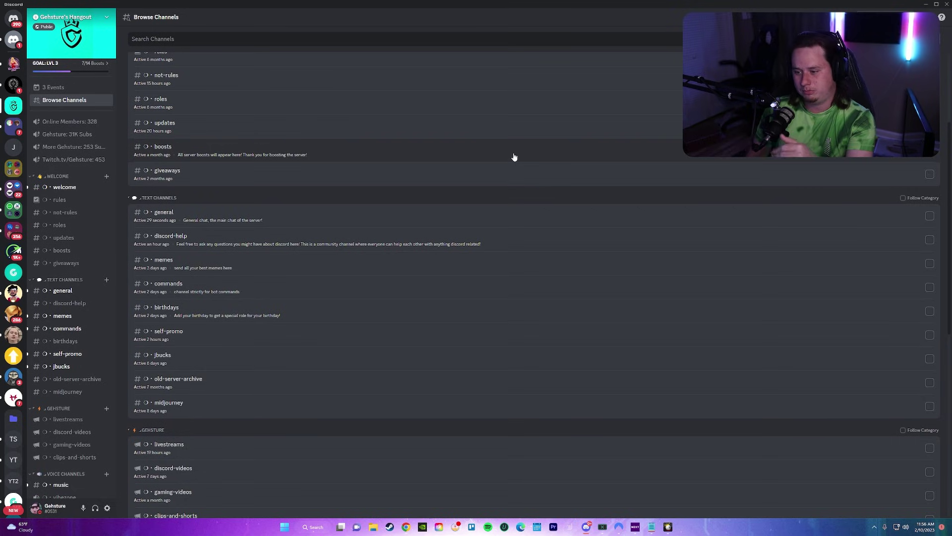
{"action": "scroll", "coordinate": [512, 155], "scroll_direction": "down", "scroll_amount": 5}
{"action": "scroll", "coordinate": [582, 204], "scroll_direction": "down", "scroll_amount": 3}
{"action": "scroll", "coordinate": [559, 238], "scroll_direction": "up", "scroll_amount": 15}
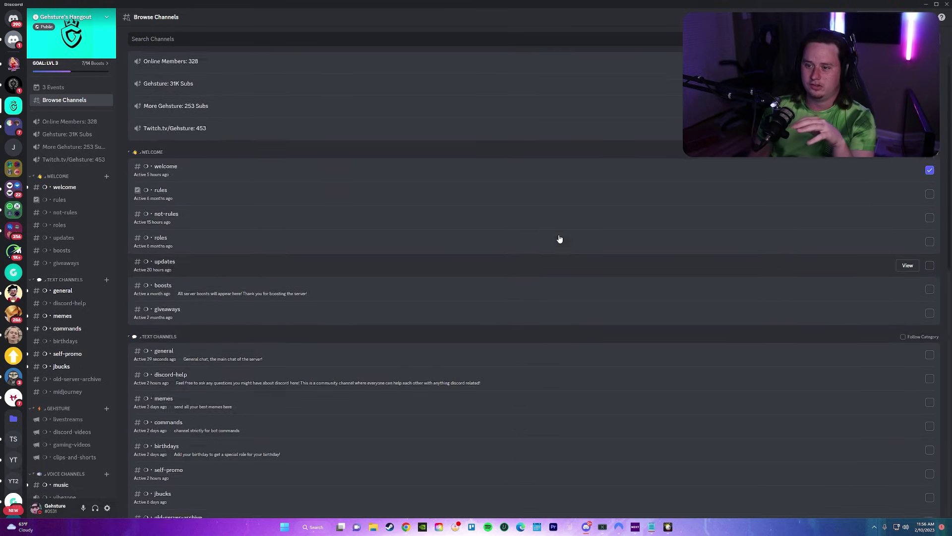
Start the Onboarding setup in the server's settings and dismiss the introductory tip on the Default Channels stage.
{"action": "left_click", "coordinate": [90, 29]}
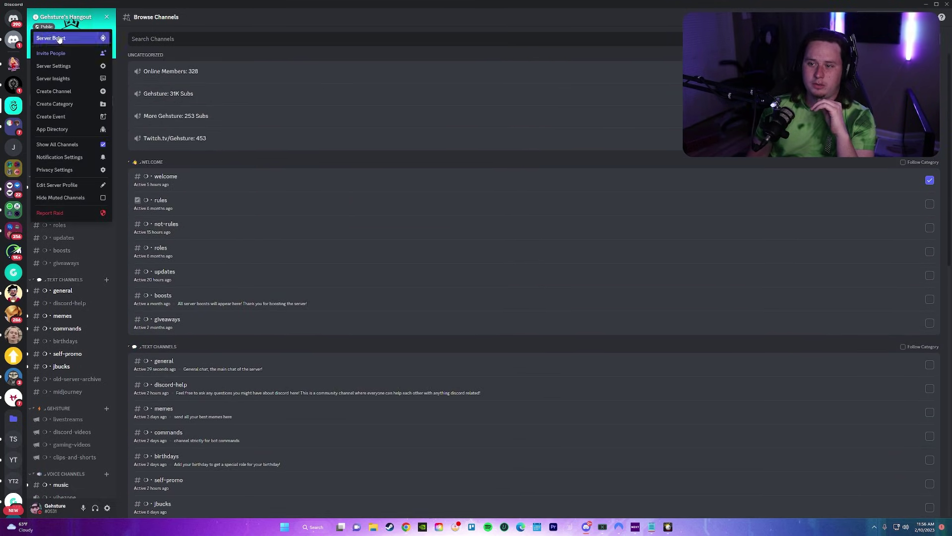
{"action": "left_click", "coordinate": [75, 65]}
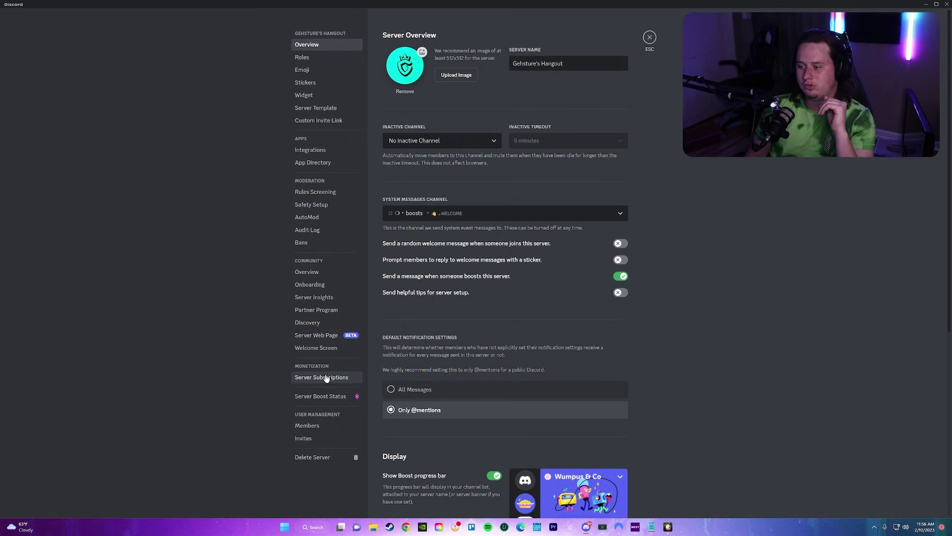
{"action": "left_click", "coordinate": [313, 286]}
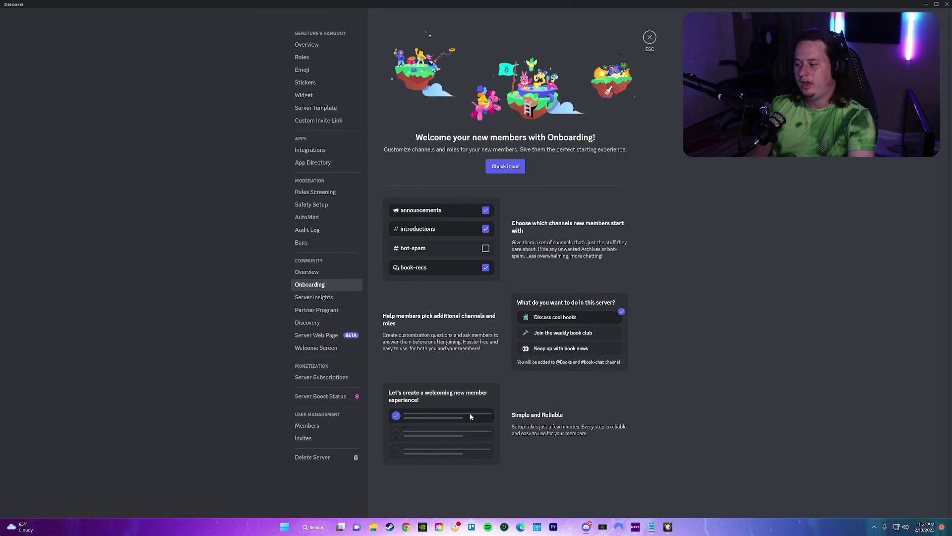
{"action": "left_click", "coordinate": [521, 166]}
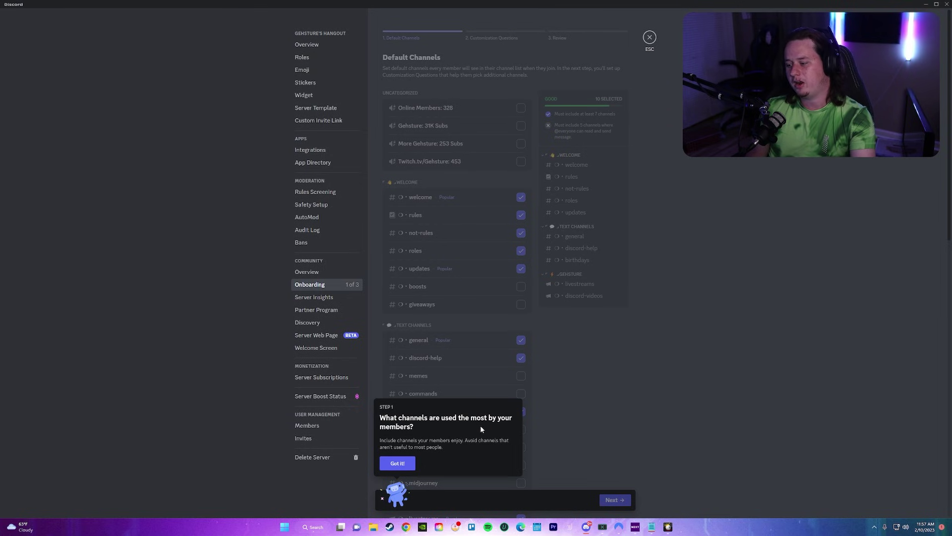
{"action": "left_click", "coordinate": [546, 373]}
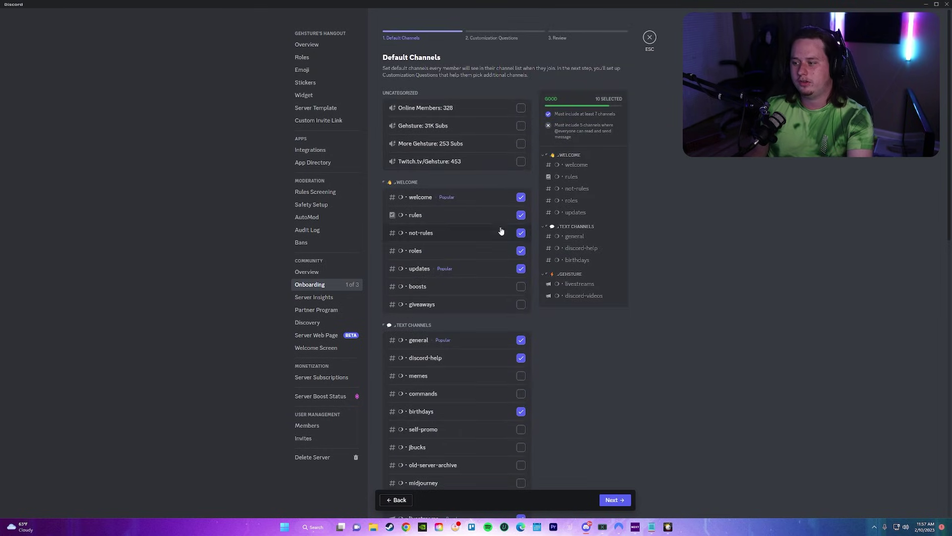
Include the boosts channel from the Welcome category in the default channels.
{"action": "scroll", "coordinate": [501, 231], "scroll_direction": "down", "scroll_amount": 1}
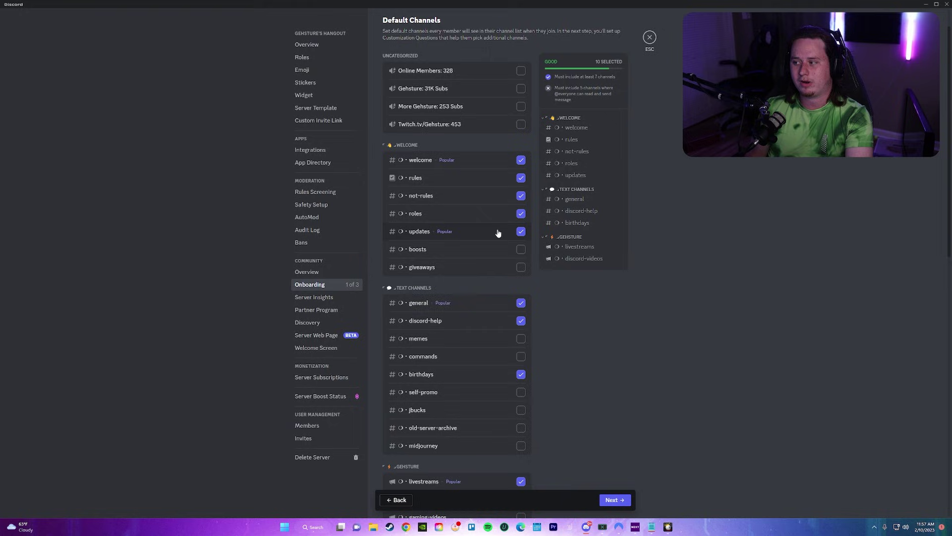
{"action": "scroll", "coordinate": [520, 135], "scroll_direction": "up", "scroll_amount": 1}
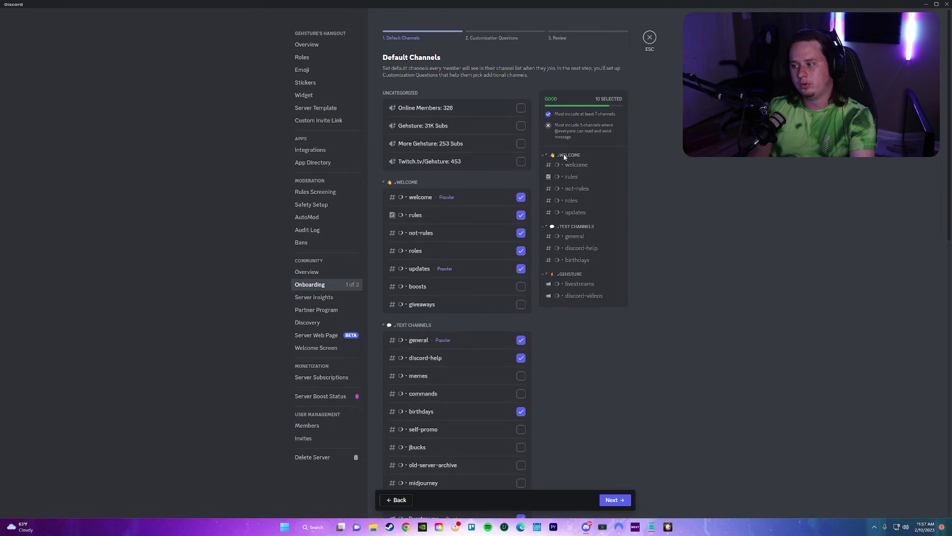
{"action": "scroll", "coordinate": [482, 189], "scroll_direction": "down", "scroll_amount": 2}
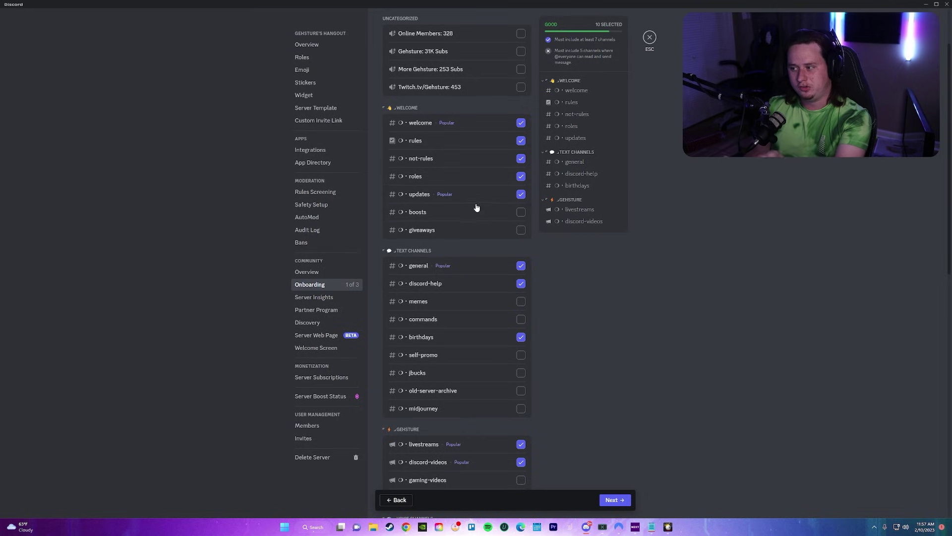
{"action": "left_click", "coordinate": [524, 216]}
{"action": "scroll", "coordinate": [604, 152], "scroll_direction": "up", "scroll_amount": 2}
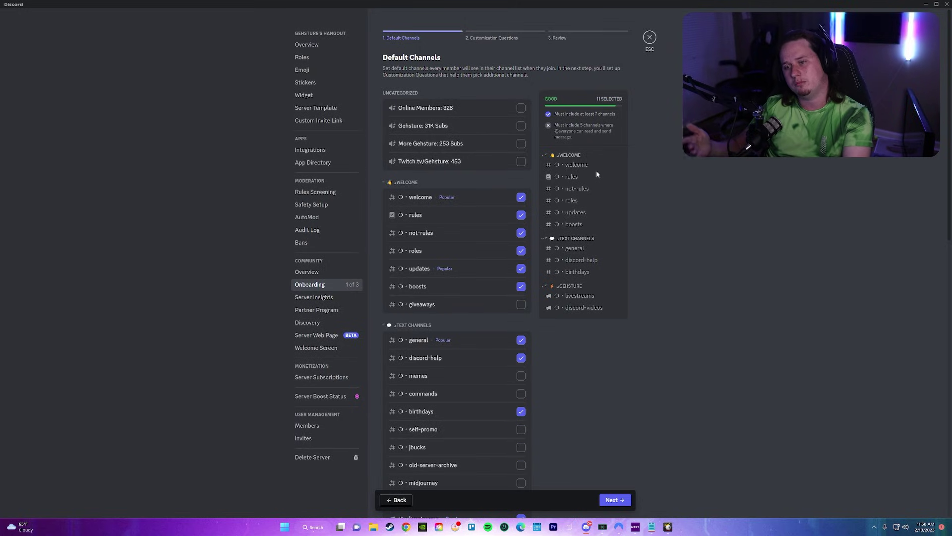
Include the giveaways, memes and commands channels in the default channels for new members.
{"action": "scroll", "coordinate": [670, 203], "scroll_direction": "down", "scroll_amount": 1}
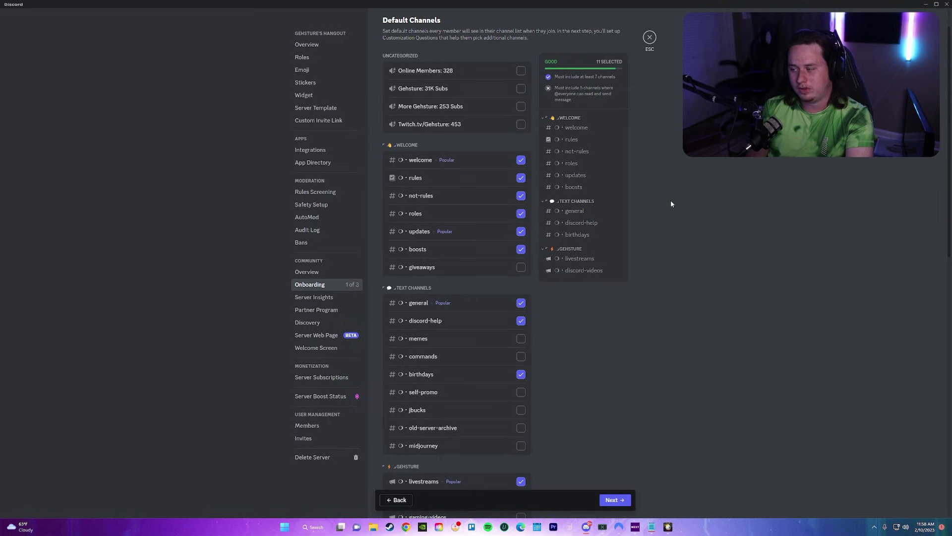
{"action": "scroll", "coordinate": [512, 166], "scroll_direction": "down", "scroll_amount": 3}
{"action": "left_click", "coordinate": [521, 155]}
{"action": "left_click", "coordinate": [521, 226]}
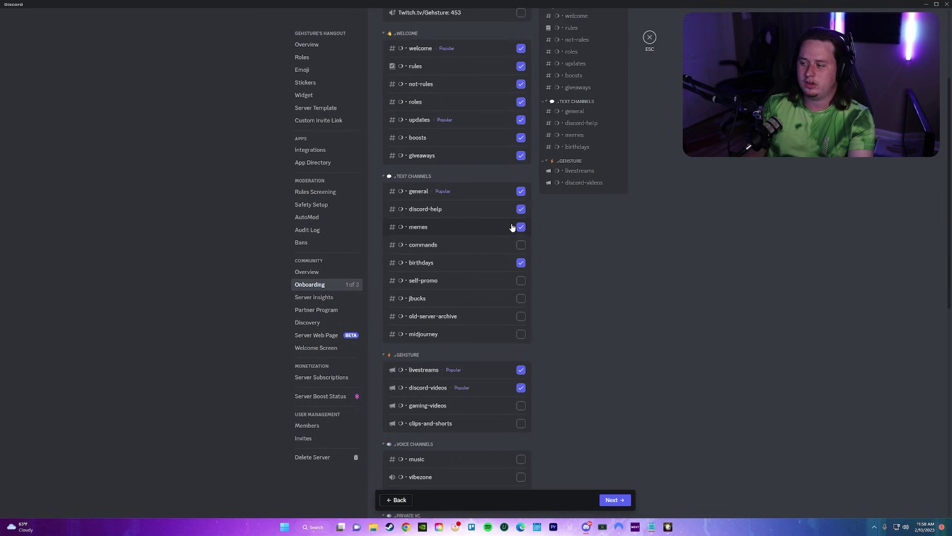
{"action": "left_click", "coordinate": [521, 245]}
{"action": "scroll", "coordinate": [529, 255], "scroll_direction": "up", "scroll_amount": 4}
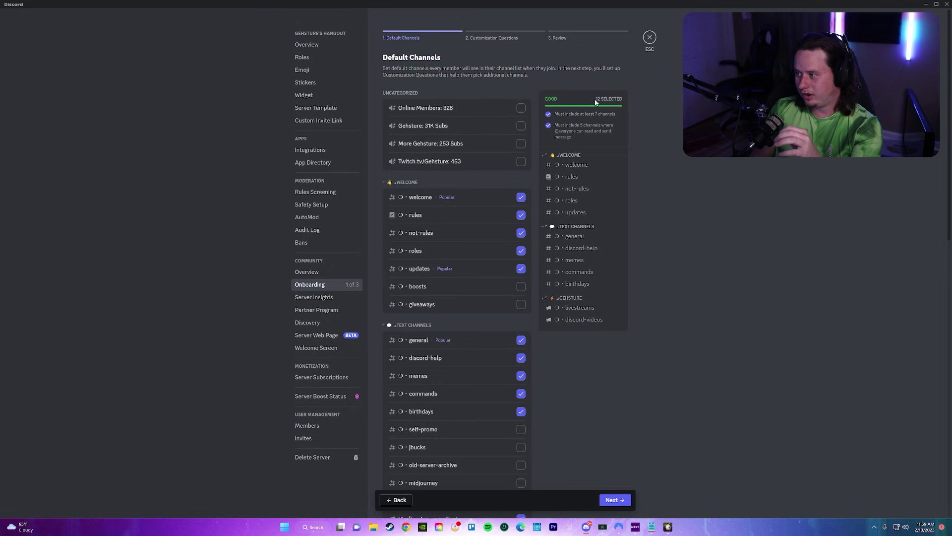
Review the selected default channels and add the self-promo channel from the Text Channels category.
{"action": "scroll", "coordinate": [617, 168], "scroll_direction": "down", "scroll_amount": 5}
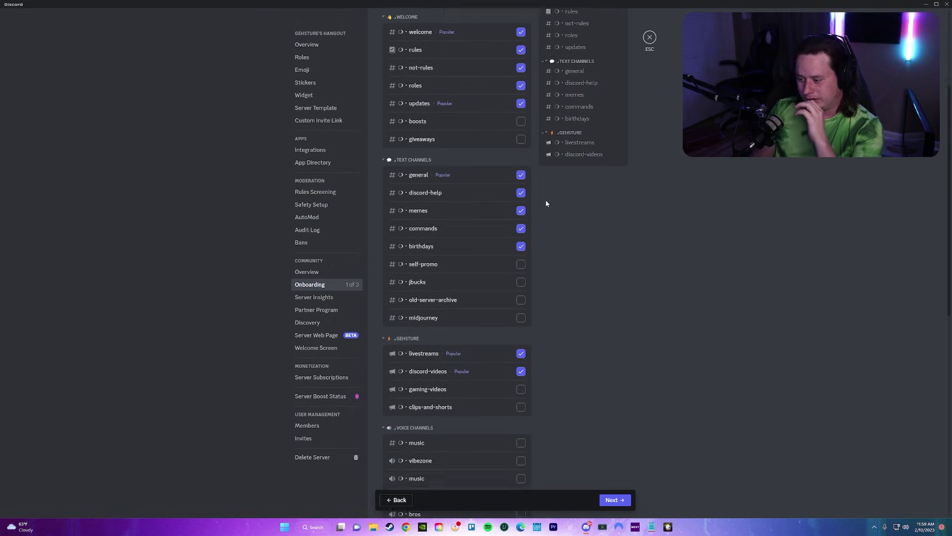
{"action": "scroll", "coordinate": [522, 270], "scroll_direction": "down", "scroll_amount": 1}
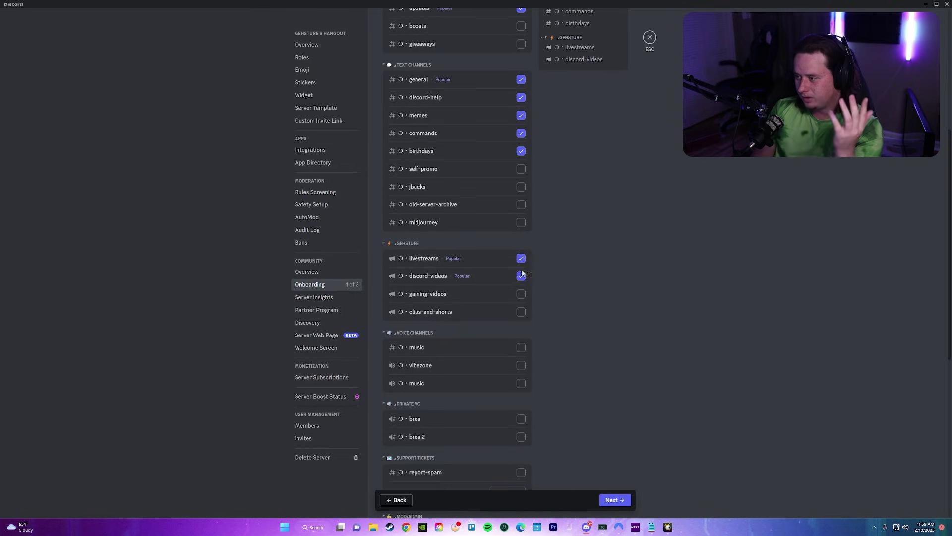
{"action": "scroll", "coordinate": [523, 242], "scroll_direction": "up", "scroll_amount": 5}
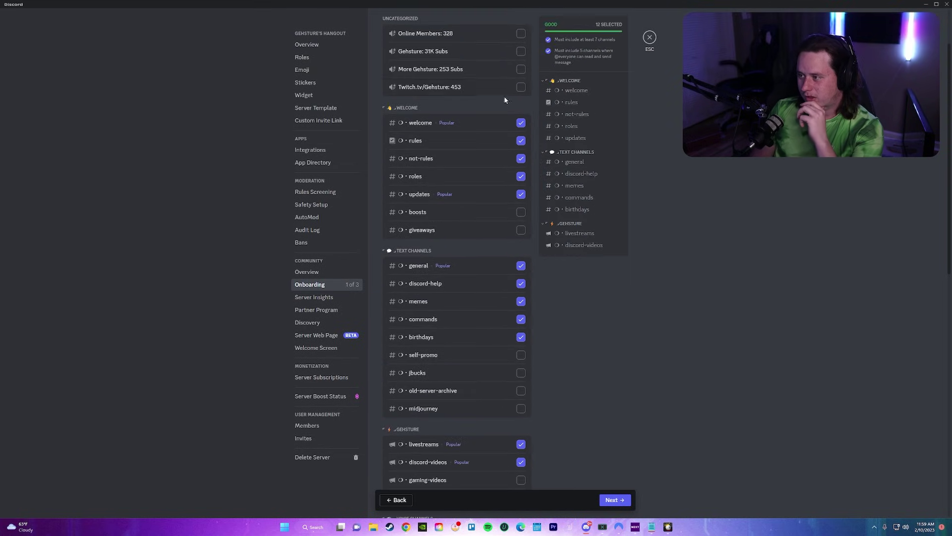
{"action": "scroll", "coordinate": [489, 188], "scroll_direction": "down", "scroll_amount": 2}
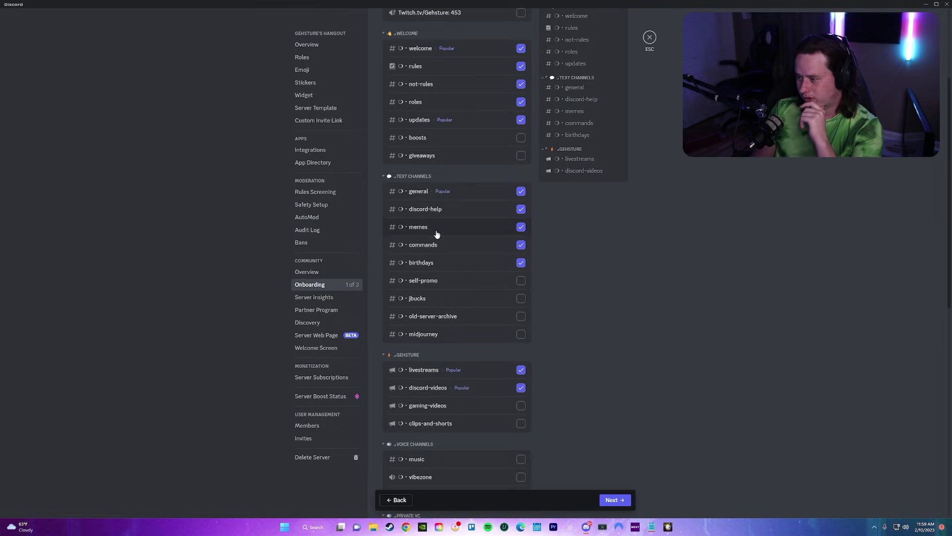
{"action": "left_click", "coordinate": [521, 281]}
Add the gaming-videos and clips-and-shorts channels from the Gehsture category to the default channels.
{"action": "scroll", "coordinate": [476, 297], "scroll_direction": "down", "scroll_amount": 1}
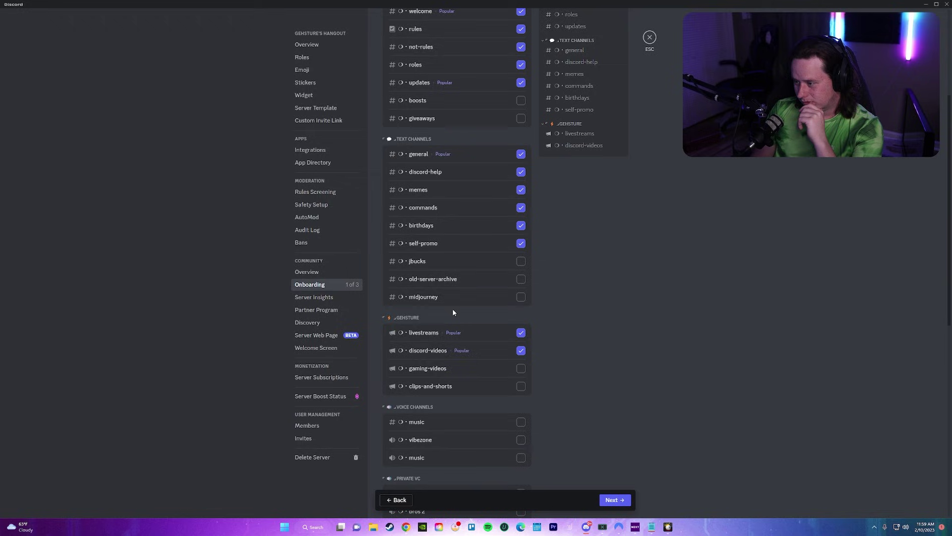
{"action": "scroll", "coordinate": [497, 305], "scroll_direction": "down", "scroll_amount": 1}
{"action": "left_click", "coordinate": [521, 332]}
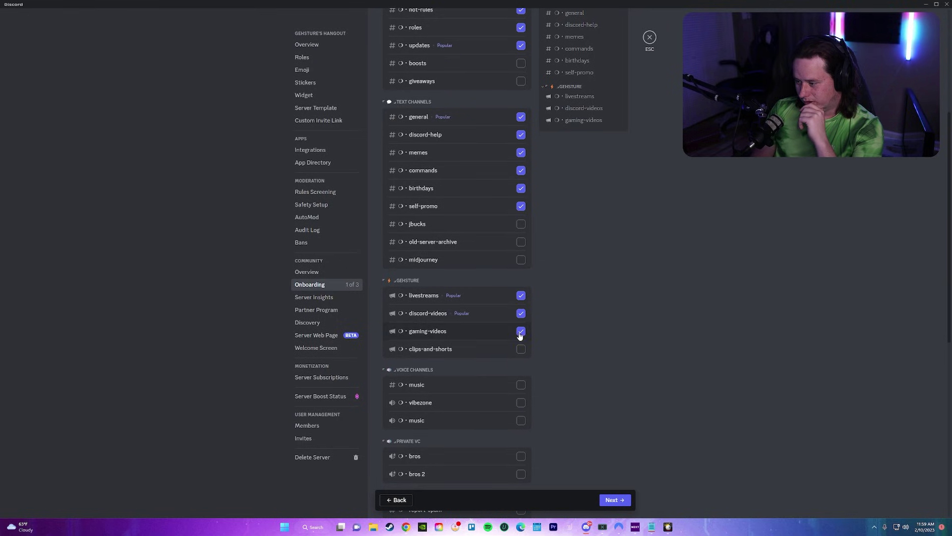
{"action": "left_click", "coordinate": [521, 350]}
Add the vibezone voice channel and the report-spam channel under Support Tickets to the default channels.
{"action": "scroll", "coordinate": [440, 345], "scroll_direction": "down", "scroll_amount": 1}
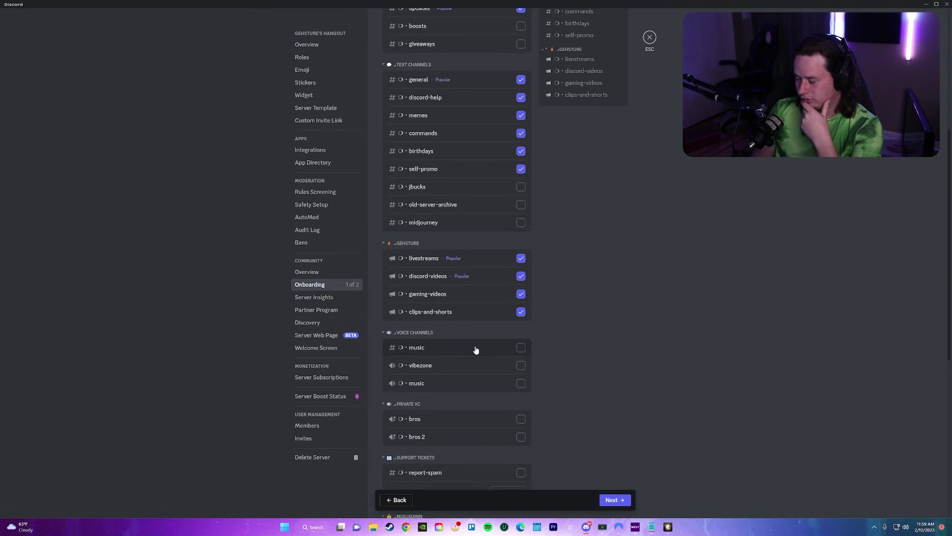
{"action": "scroll", "coordinate": [476, 347], "scroll_direction": "down", "scroll_amount": 1}
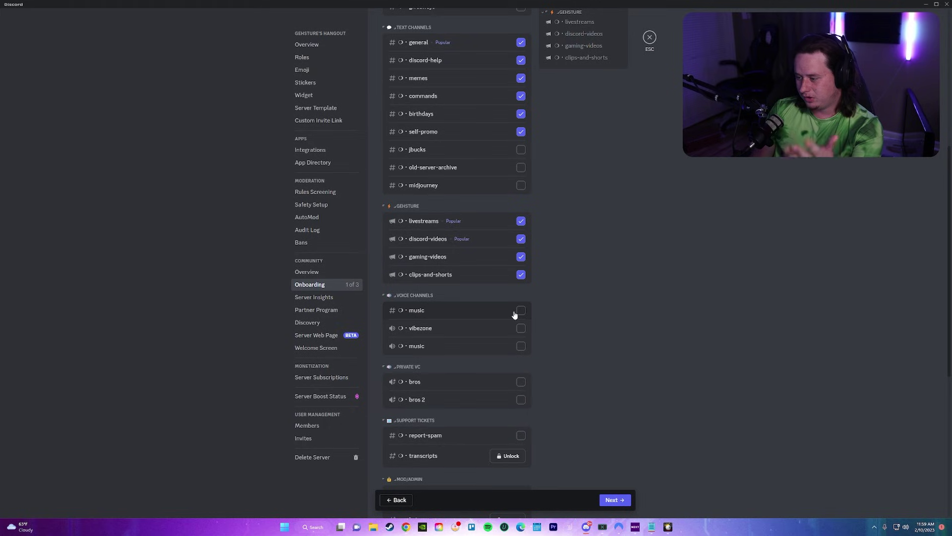
{"action": "left_click", "coordinate": [520, 329]}
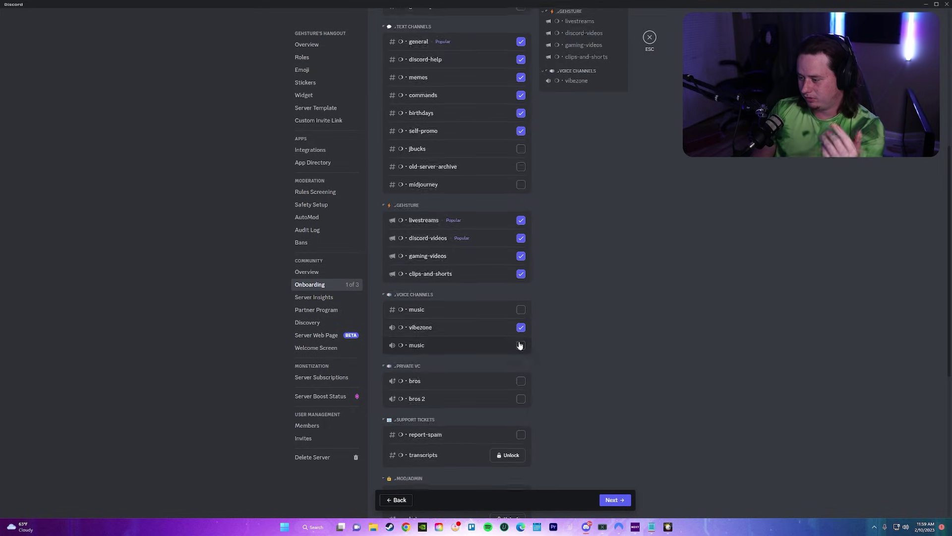
{"action": "scroll", "coordinate": [491, 352], "scroll_direction": "down", "scroll_amount": 3}
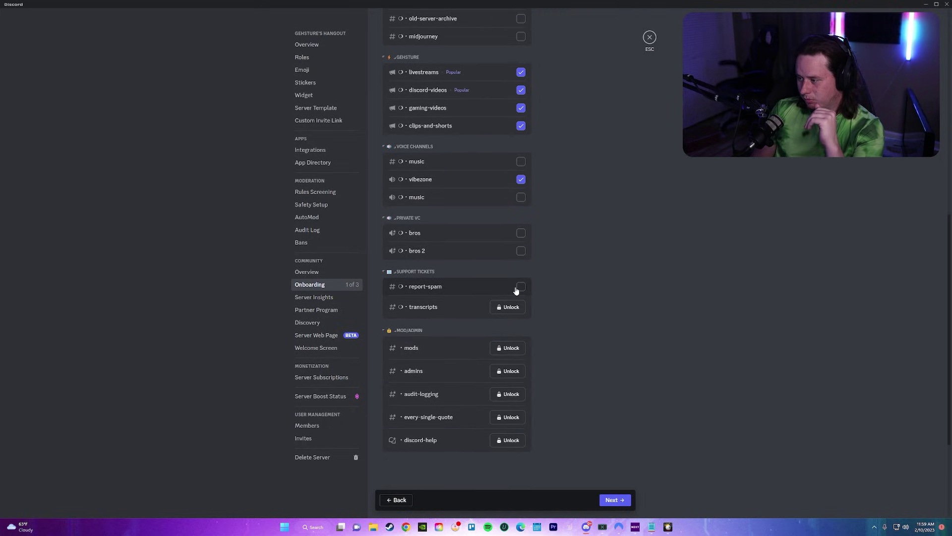
{"action": "scroll", "coordinate": [529, 302], "scroll_direction": "up", "scroll_amount": 7}
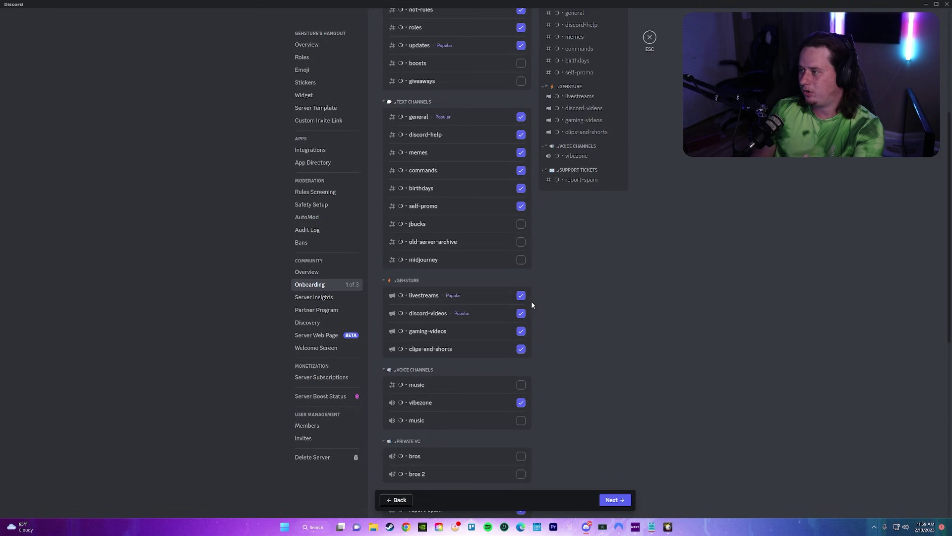
Review the full list of selected default channels and continue to the Customization Questions stage.
{"action": "scroll", "coordinate": [532, 301], "scroll_direction": "up", "scroll_amount": 2}
{"action": "scroll", "coordinate": [534, 303], "scroll_direction": "down", "scroll_amount": 5}
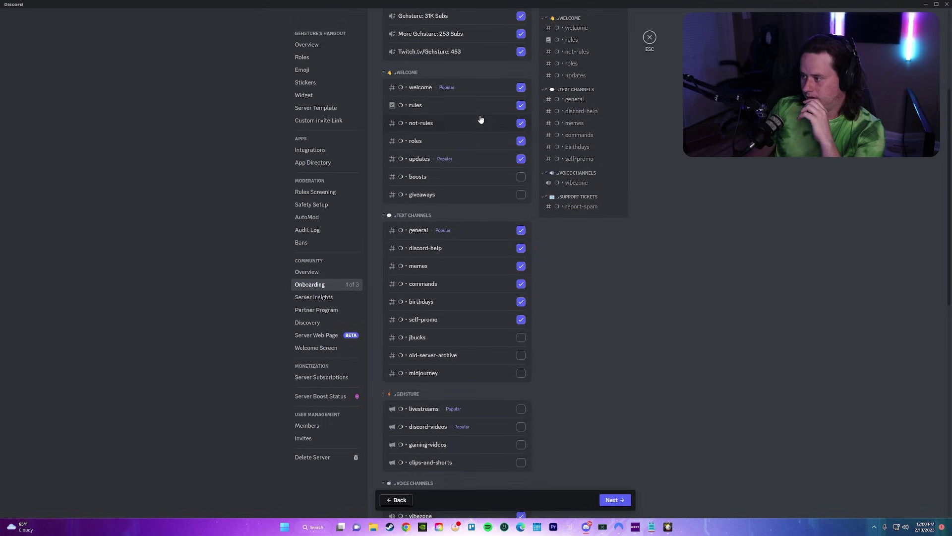
{"action": "scroll", "coordinate": [504, 221], "scroll_direction": "up", "scroll_amount": 3}
{"action": "scroll", "coordinate": [498, 271], "scroll_direction": "down", "scroll_amount": 5}
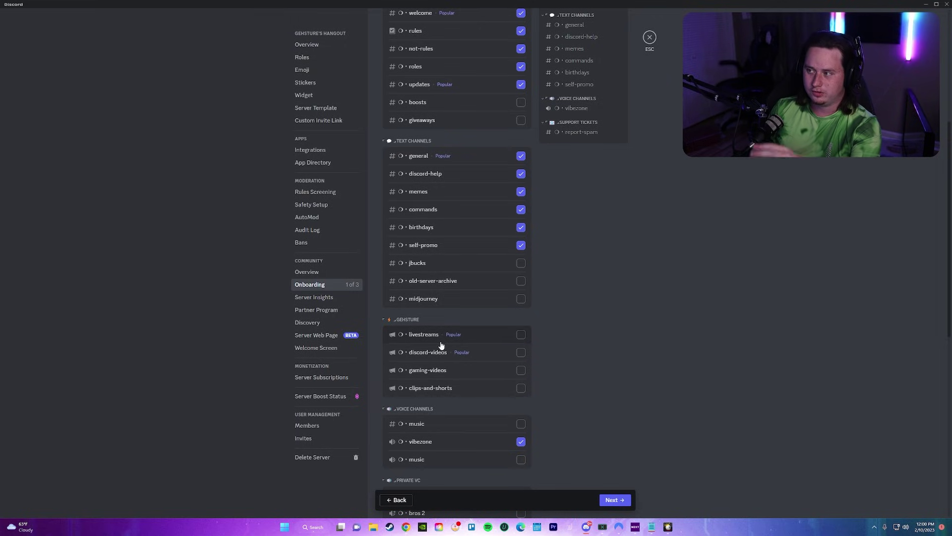
{"action": "scroll", "coordinate": [571, 284], "scroll_direction": "up", "scroll_amount": 5}
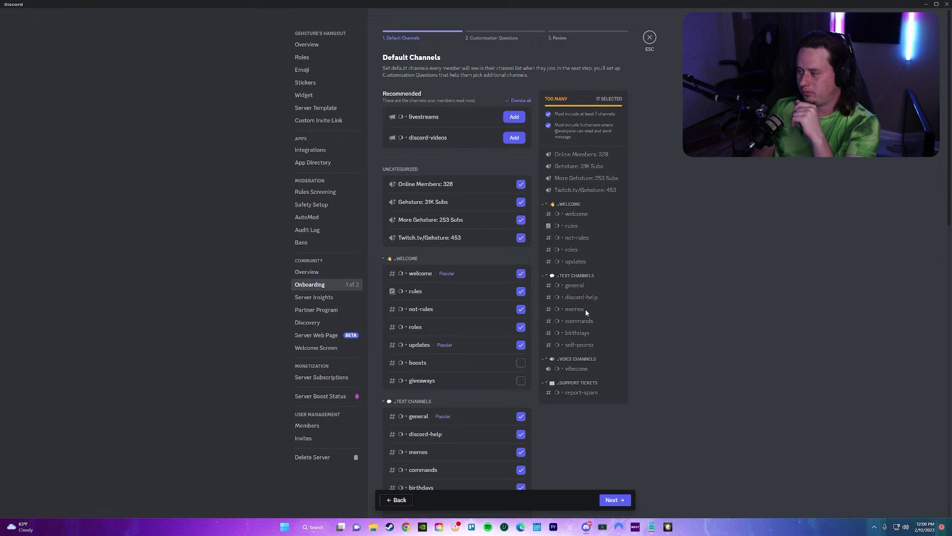
{"action": "scroll", "coordinate": [491, 149], "scroll_direction": "down", "scroll_amount": 1}
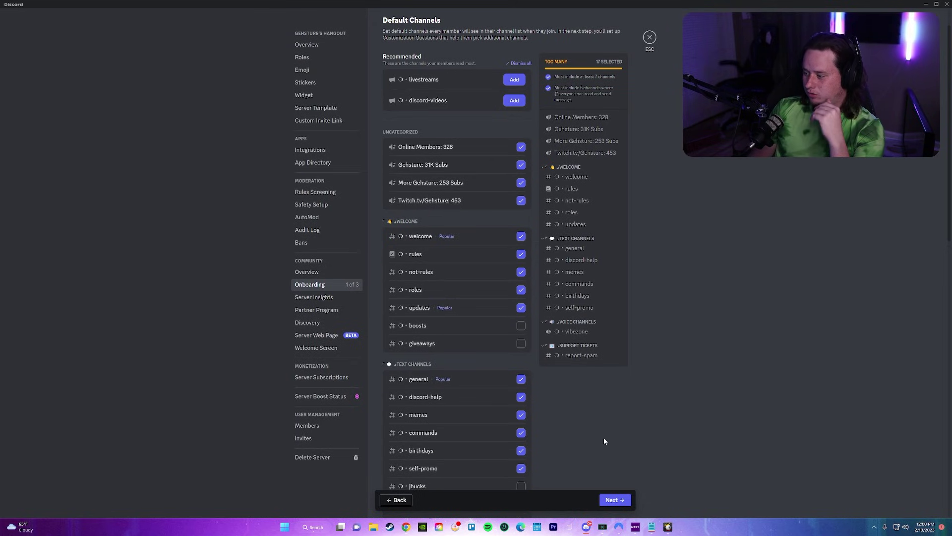
{"action": "left_click", "coordinate": [618, 501]}
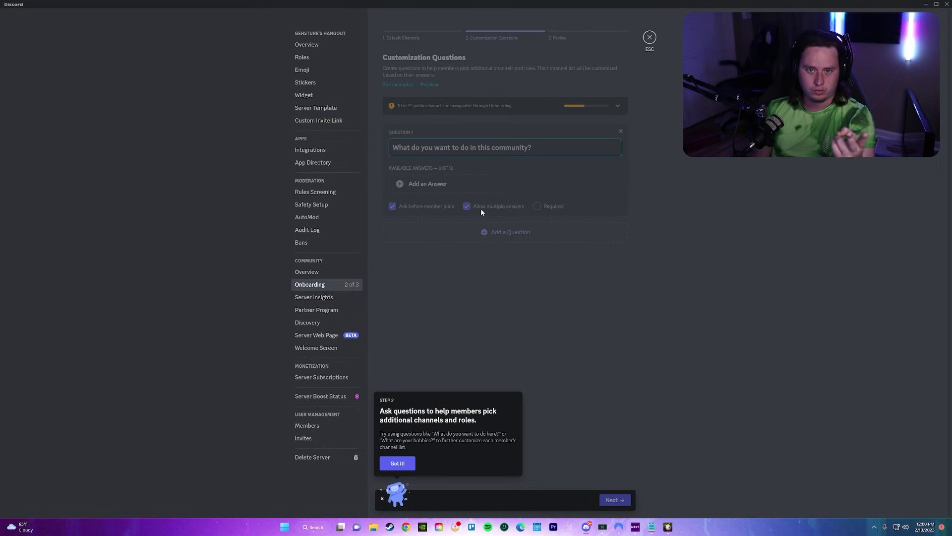
Dismiss the Step 2 introduction and word Question 1 as "What type of Notification Pings would you like to receive?".
{"action": "left_click", "coordinate": [398, 463]}
{"action": "triple_click", "coordinate": [587, 146]}
{"action": "type", "text": "What type of Notification Pings would you like to receive?"}
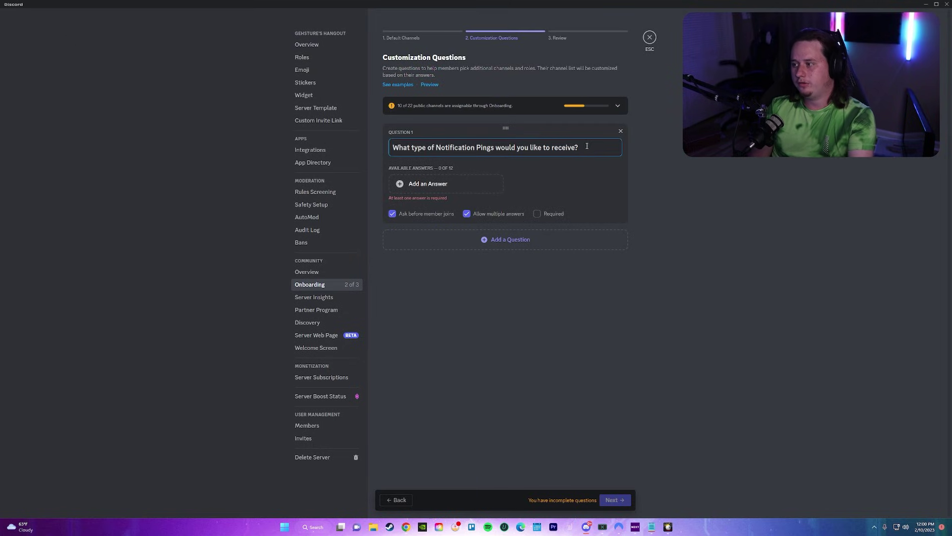
{"action": "left_click_drag", "start_coordinate": [407, 147], "coordinate": [579, 149]}
{"action": "left_click", "coordinate": [580, 149]}
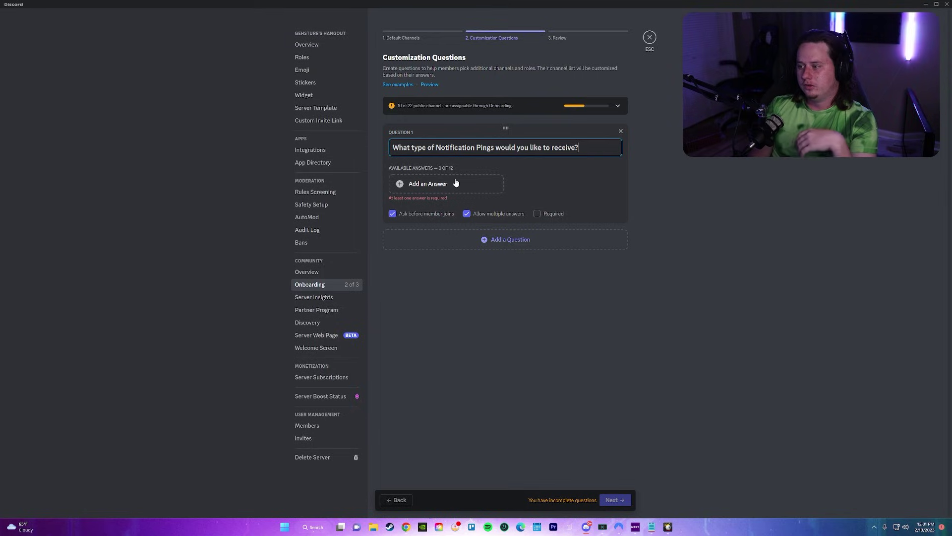
Add an answer named Livestreams to Question 1 and assign the livestreams channel to it.
{"action": "left_click", "coordinate": [432, 184]}
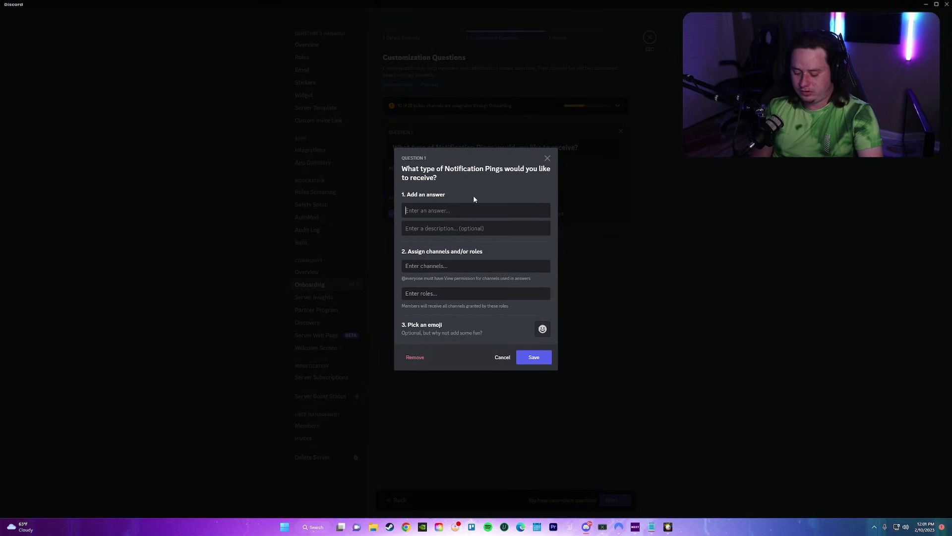
{"action": "type", "text": "Livestreams"}
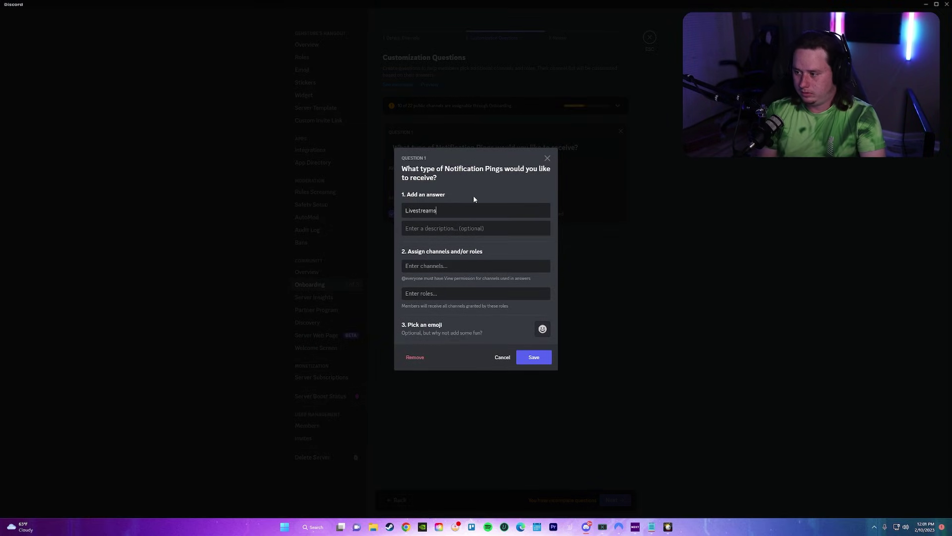
{"action": "left_click", "coordinate": [470, 266]}
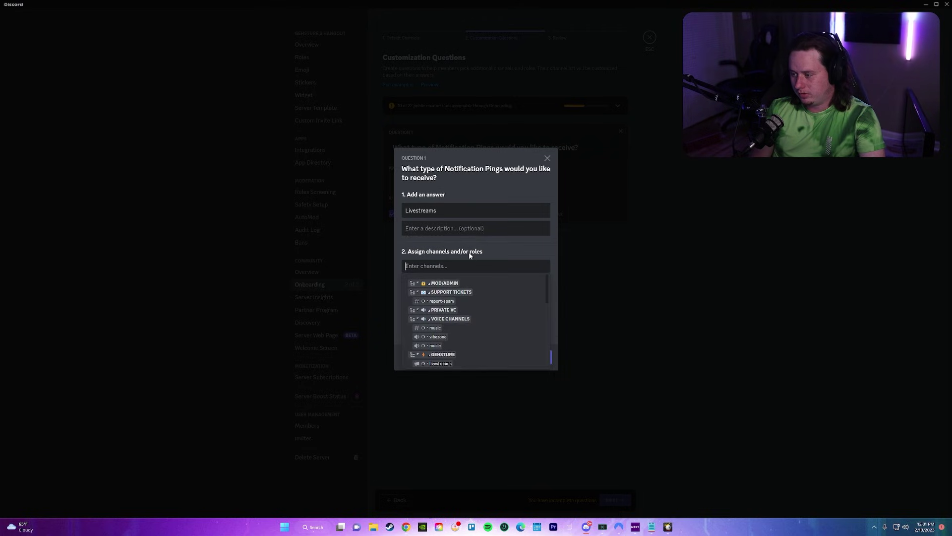
{"action": "scroll", "coordinate": [440, 302], "scroll_direction": "down", "scroll_amount": 3}
{"action": "scroll", "coordinate": [447, 304], "scroll_direction": "down", "scroll_amount": 2}
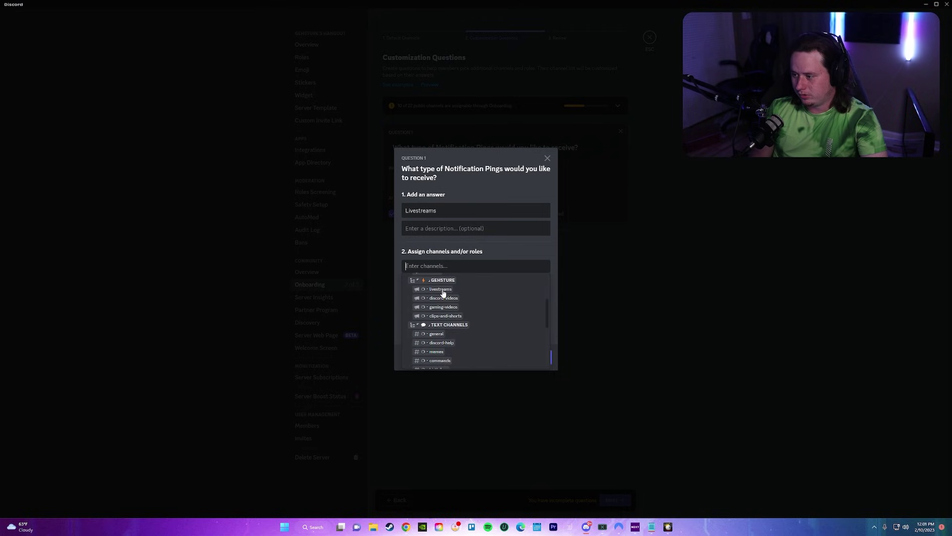
{"action": "left_click", "coordinate": [442, 289]}
Assign the Livestream Ping role to the Livestreams answer and give it the red circle emoji.
{"action": "left_click", "coordinate": [440, 293]}
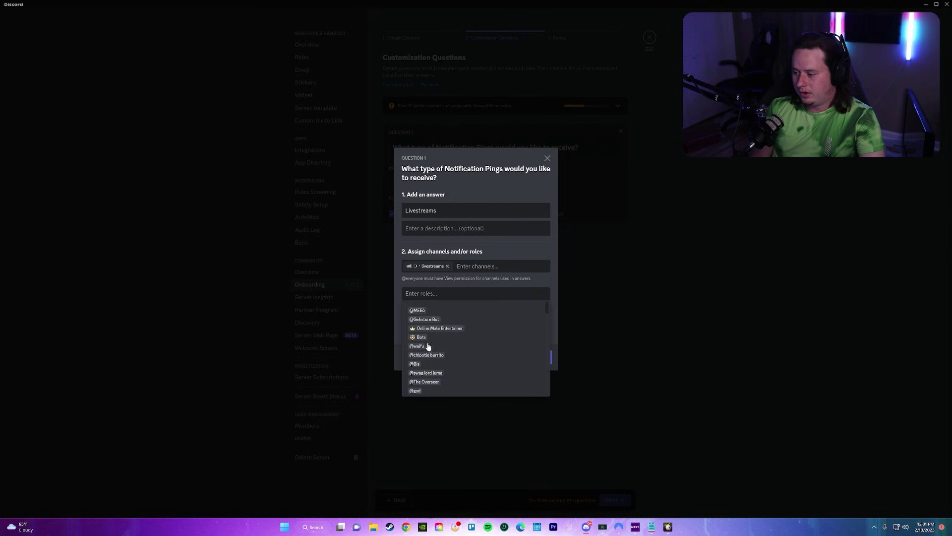
{"action": "scroll", "coordinate": [425, 347], "scroll_direction": "down", "scroll_amount": 3}
{"action": "scroll", "coordinate": [423, 362], "scroll_direction": "down", "scroll_amount": 10}
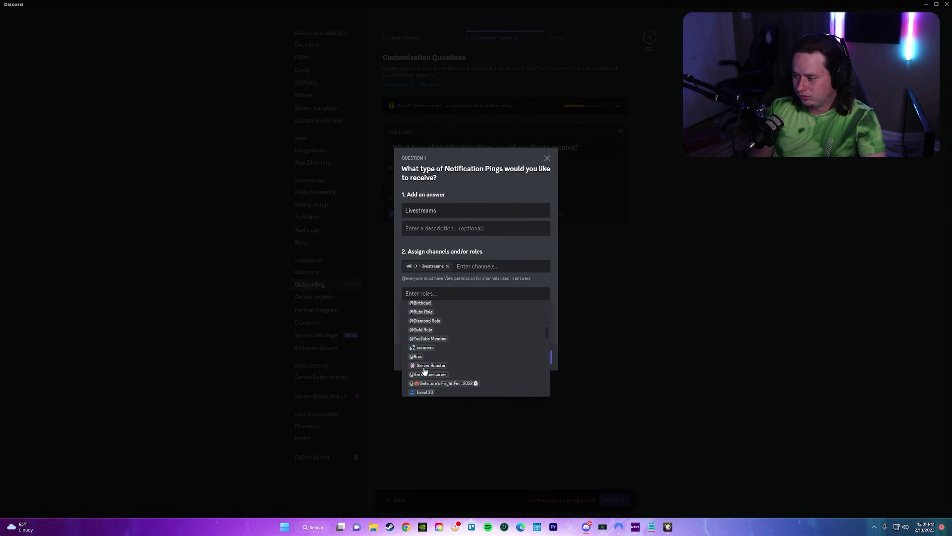
{"action": "scroll", "coordinate": [427, 367], "scroll_direction": "down", "scroll_amount": 5}
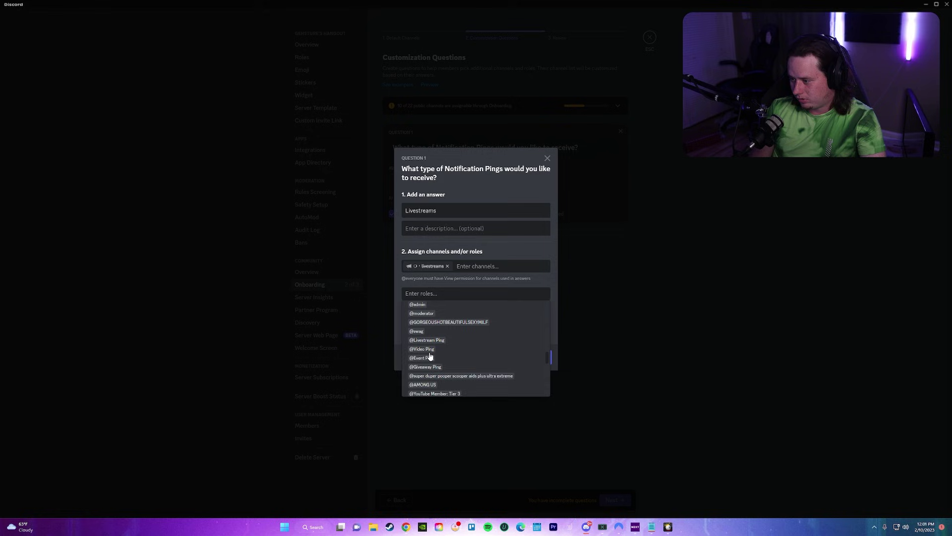
{"action": "left_click", "coordinate": [432, 344]}
{"action": "left_click", "coordinate": [542, 329]}
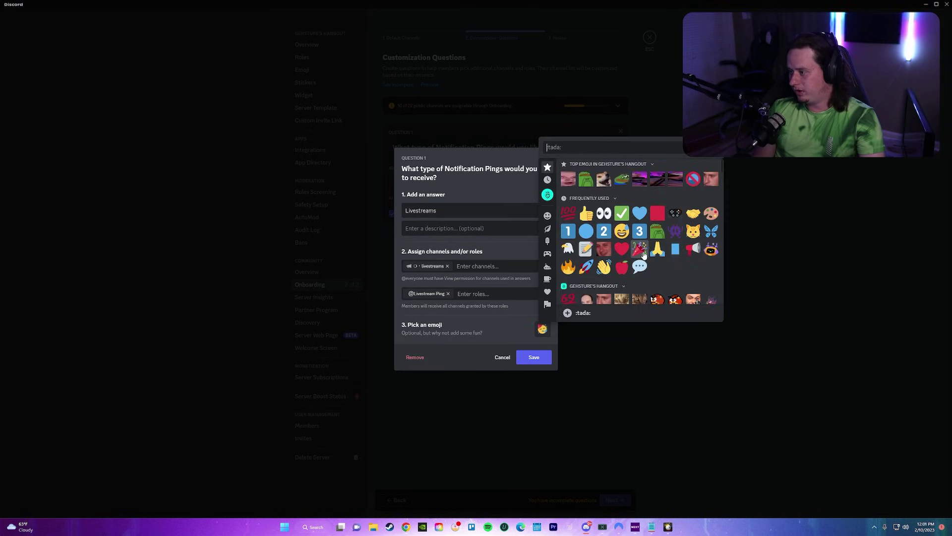
{"action": "type", "text": "red"}
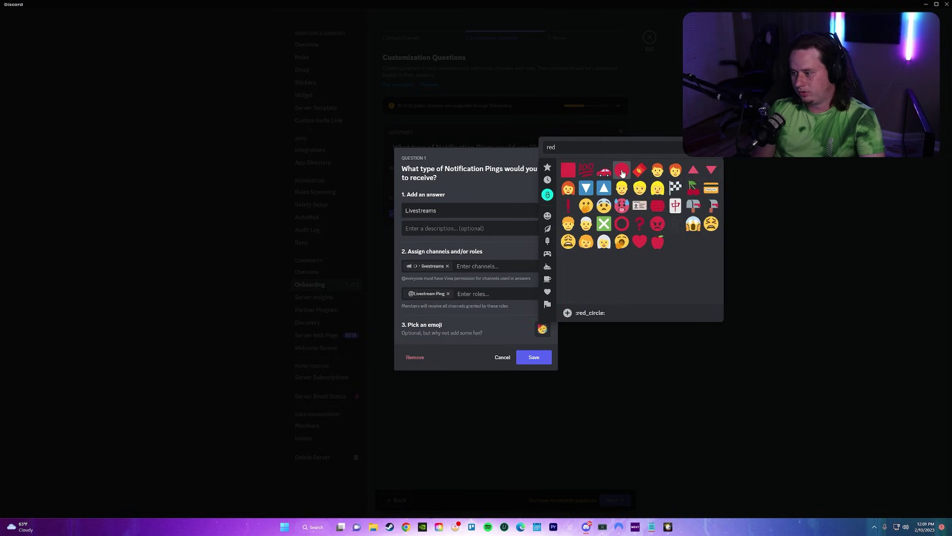
{"action": "left_click", "coordinate": [623, 172]}
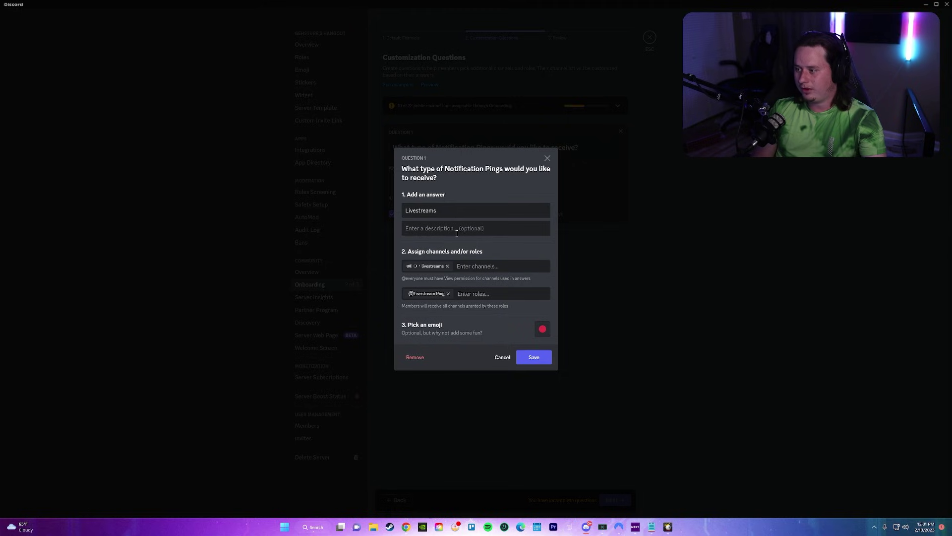
Describe the Livestreams answer as "Get notified of all of Gehsture's Livestreams!" and save it.
{"action": "type", "text": "Get notified of all of Gehsture's Livestreams!"}
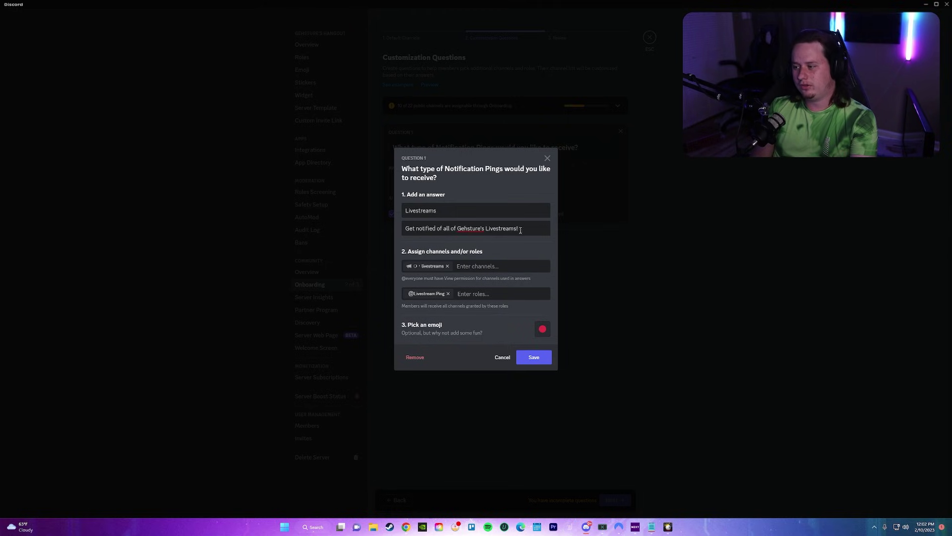
{"action": "left_click_drag", "start_coordinate": [518, 229], "coordinate": [403, 229]}
{"action": "left_click", "coordinate": [420, 227]}
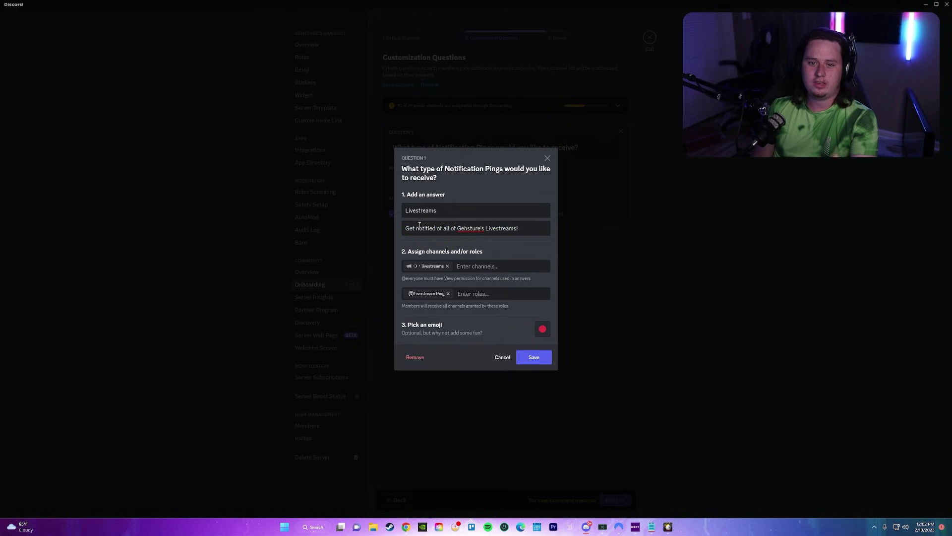
{"action": "left_click_drag", "start_coordinate": [518, 228], "coordinate": [432, 229]}
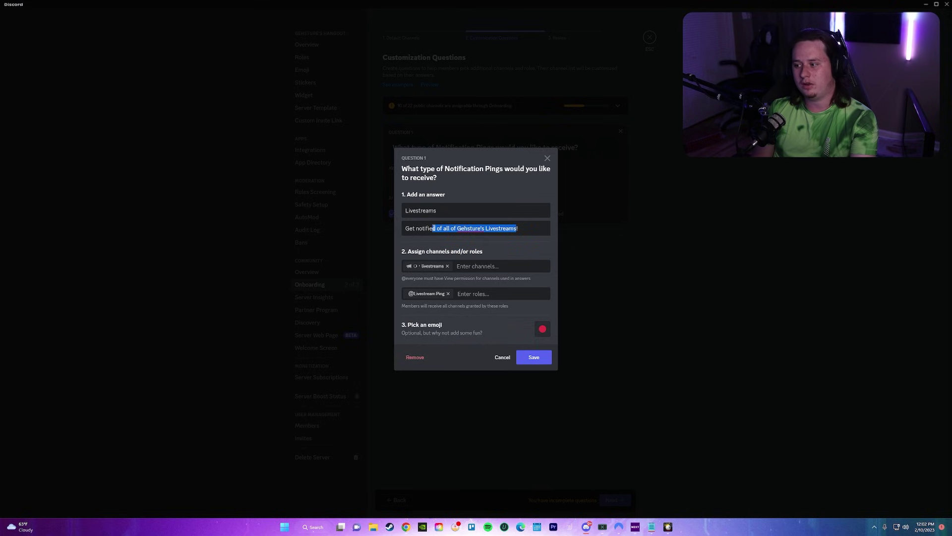
{"action": "left_click", "coordinate": [457, 229]}
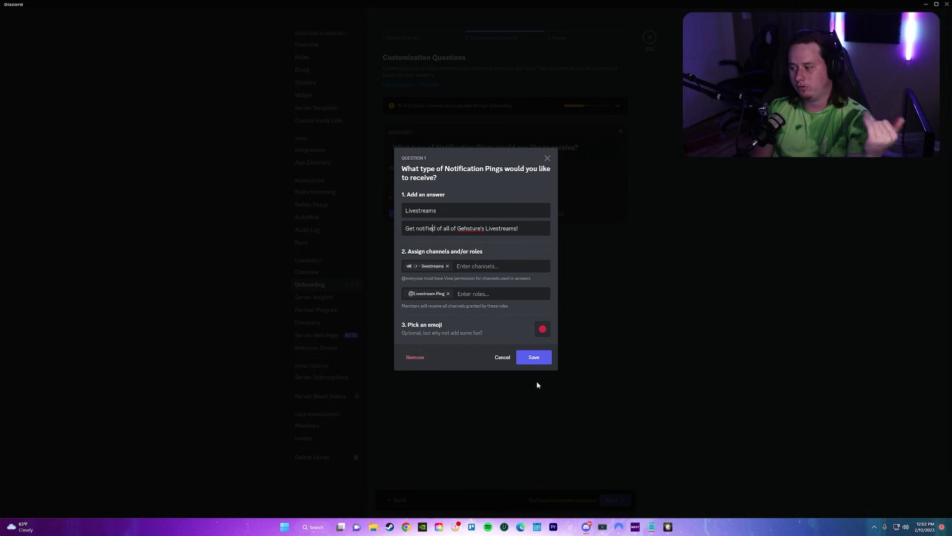
{"action": "left_click", "coordinate": [534, 357]}
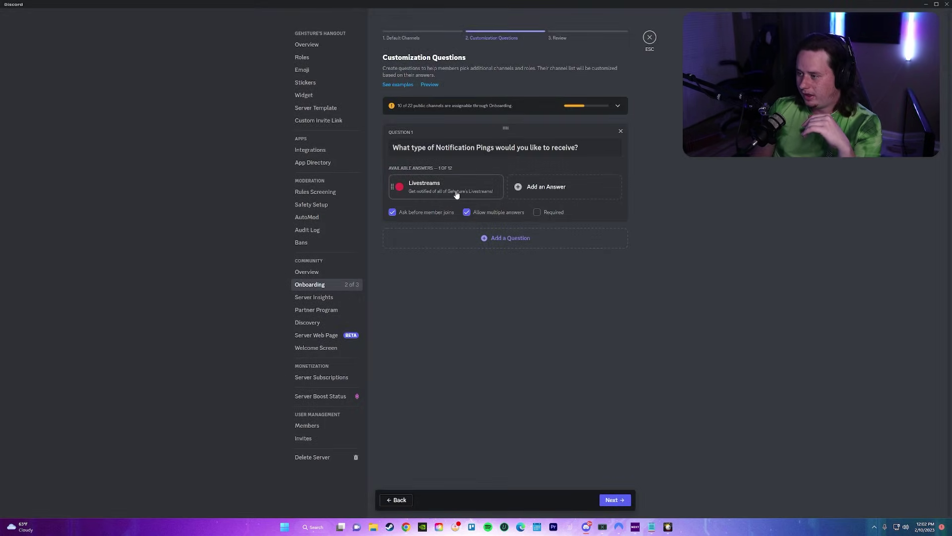
Add a YouTube Videos answer described as "Get notified for all of Gehsture's YouTube Uploads!" and assign it discord-videos, gaming-videos and clips-and-shorts.
{"action": "left_click", "coordinate": [539, 192]}
{"action": "left_click", "coordinate": [485, 210]}
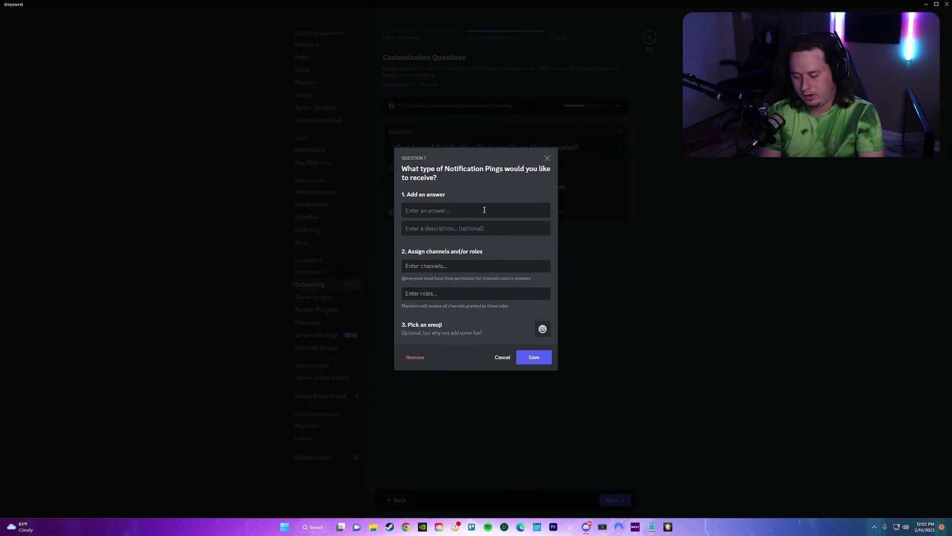
{"action": "left_click", "coordinate": [548, 158]}
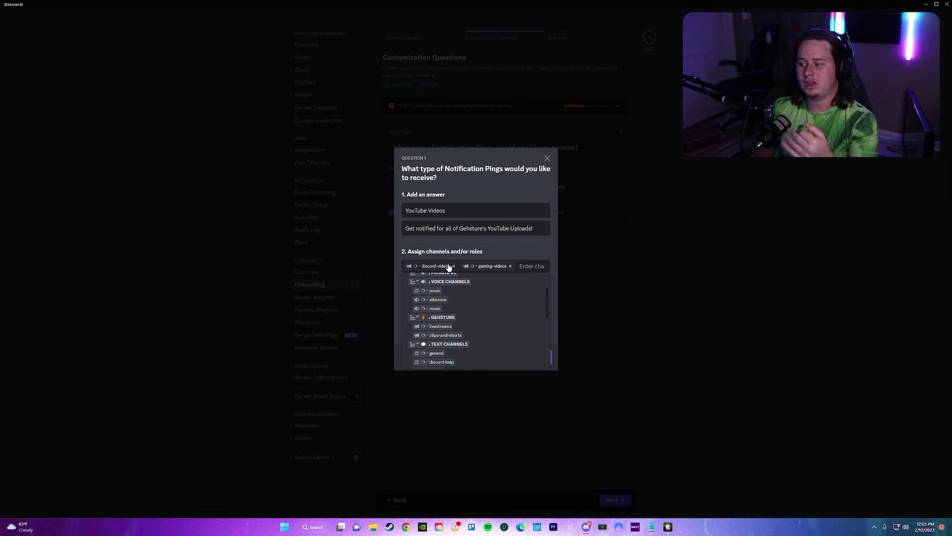
{"action": "left_click", "coordinate": [446, 336]}
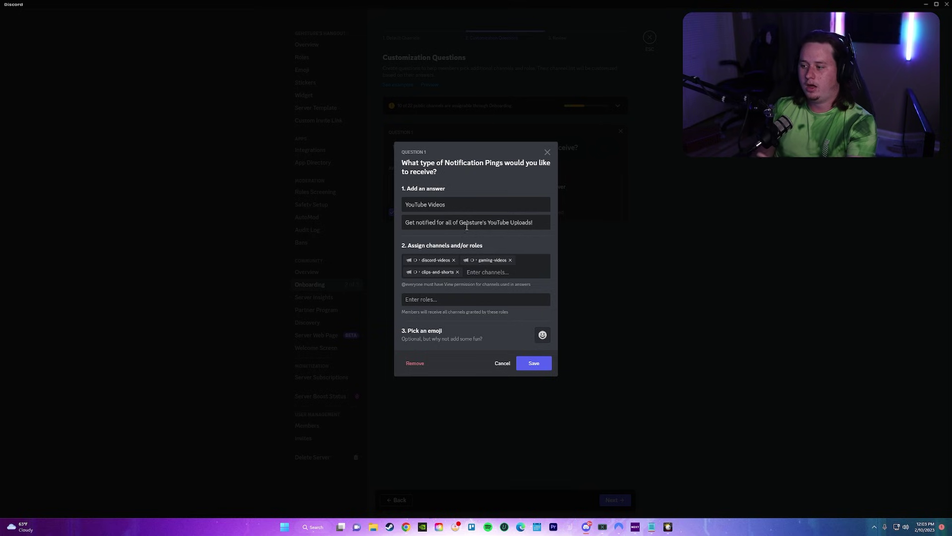
{"action": "left_click", "coordinate": [482, 272]}
{"action": "scroll", "coordinate": [466, 293], "scroll_direction": "down", "scroll_amount": 3}
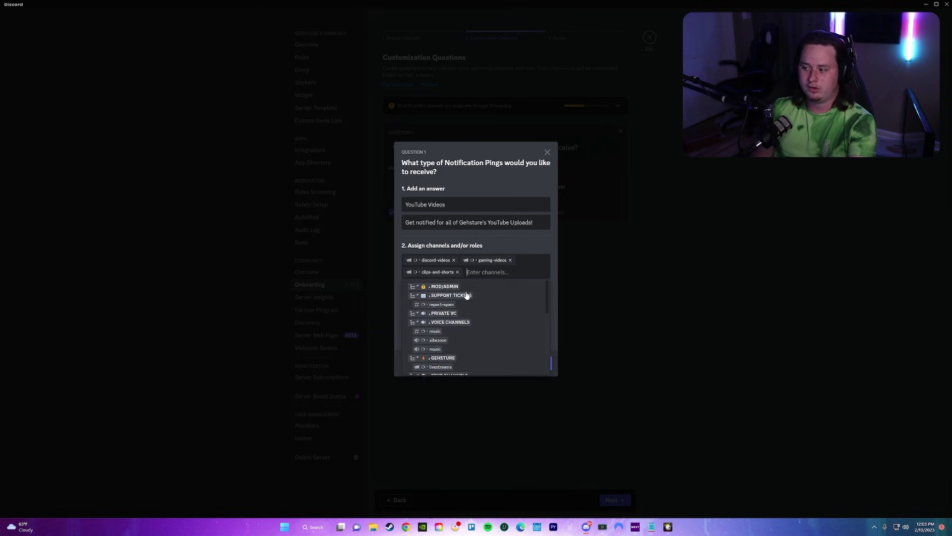
{"action": "left_click", "coordinate": [475, 245]}
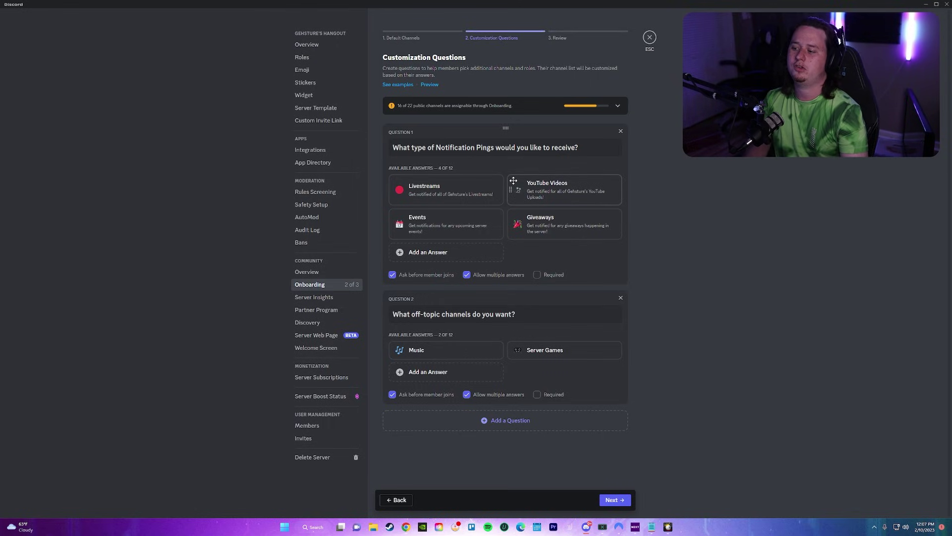
Inspect the Giveaways answer's assigned channel and role, and the off-topic channels question.
{"action": "left_click", "coordinate": [551, 227]}
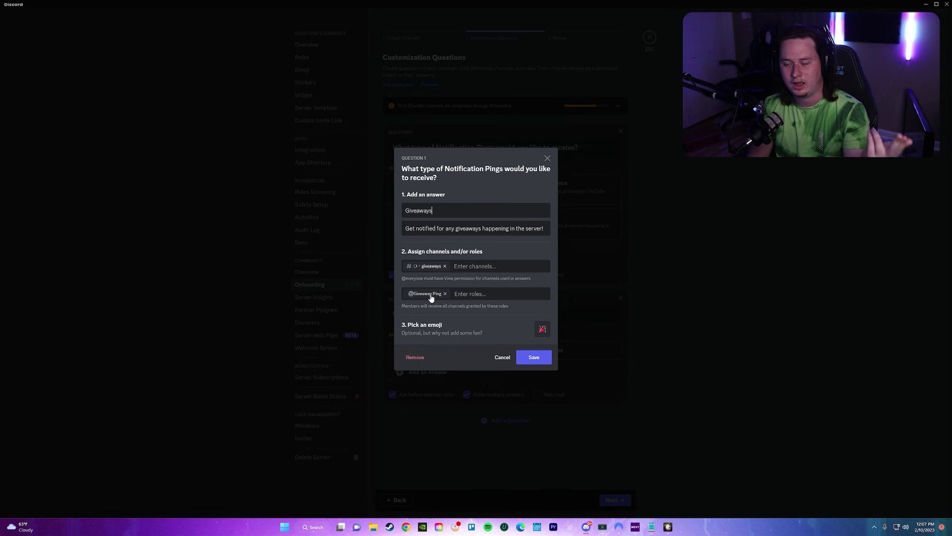
{"action": "left_click", "coordinate": [667, 272]}
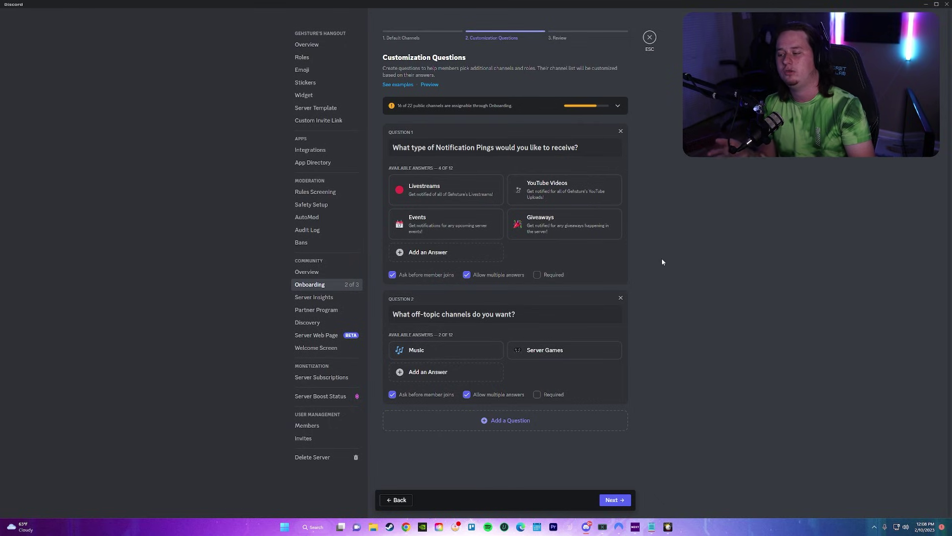
{"action": "left_click", "coordinate": [451, 316]}
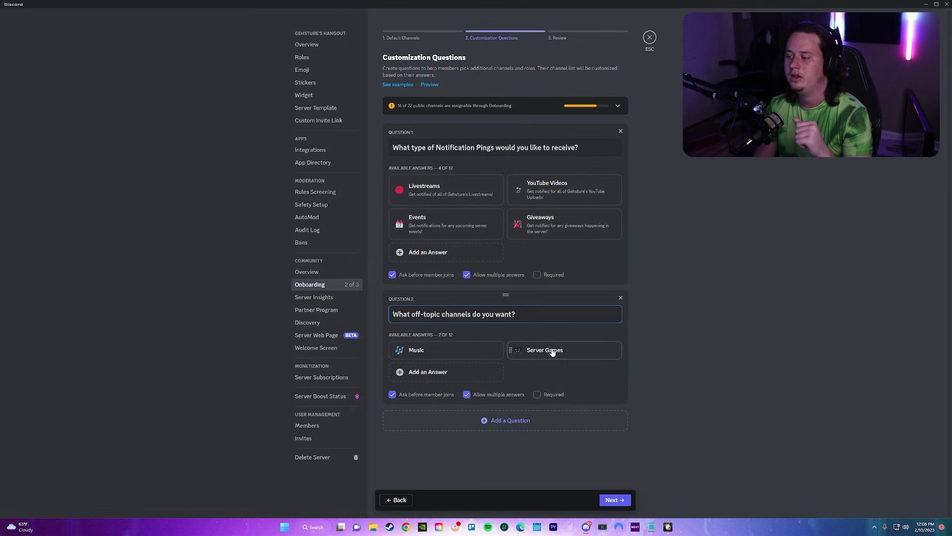
{"action": "left_click", "coordinate": [516, 386]}
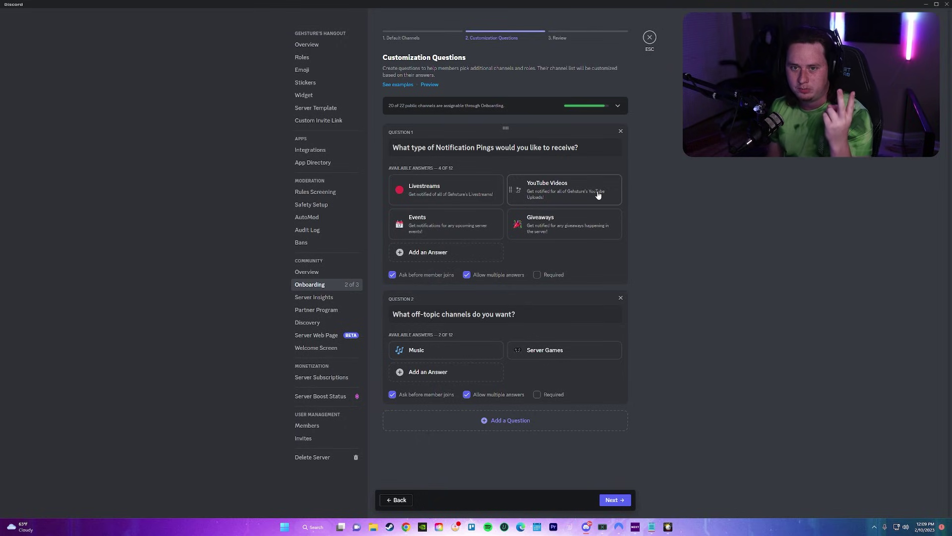
Inspect the settings of the YouTube Videos, Music and Server Games answers without changing them.
{"action": "left_click", "coordinate": [541, 201]}
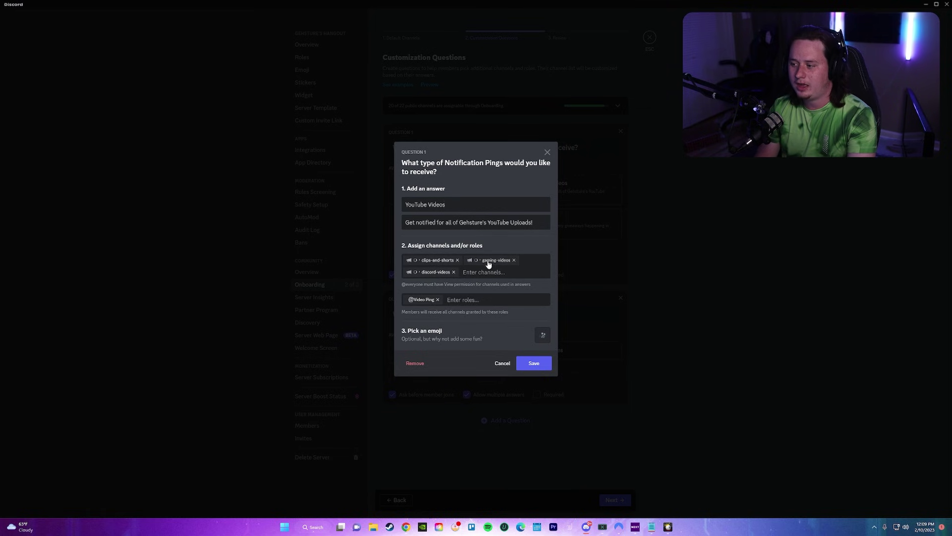
{"action": "left_click", "coordinate": [675, 288]}
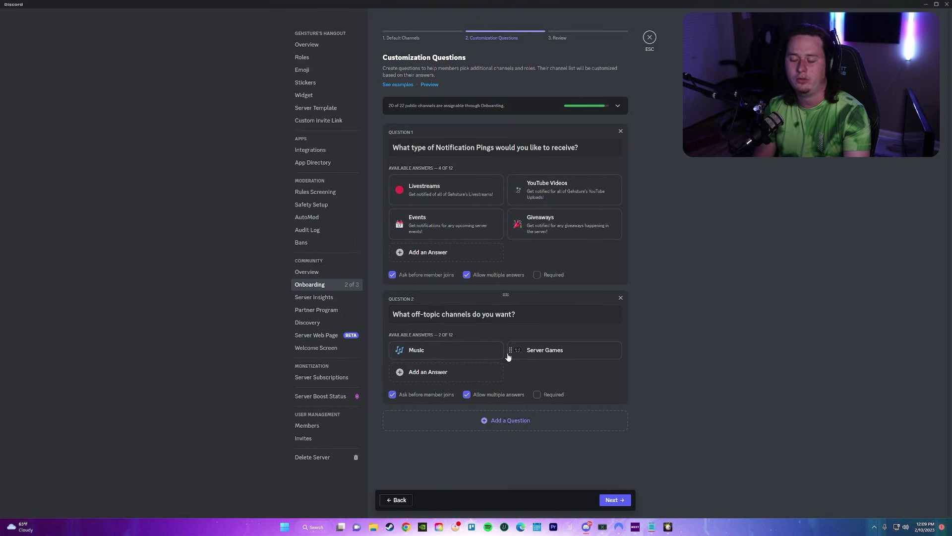
{"action": "left_click", "coordinate": [466, 353]}
{"action": "left_click", "coordinate": [726, 338]}
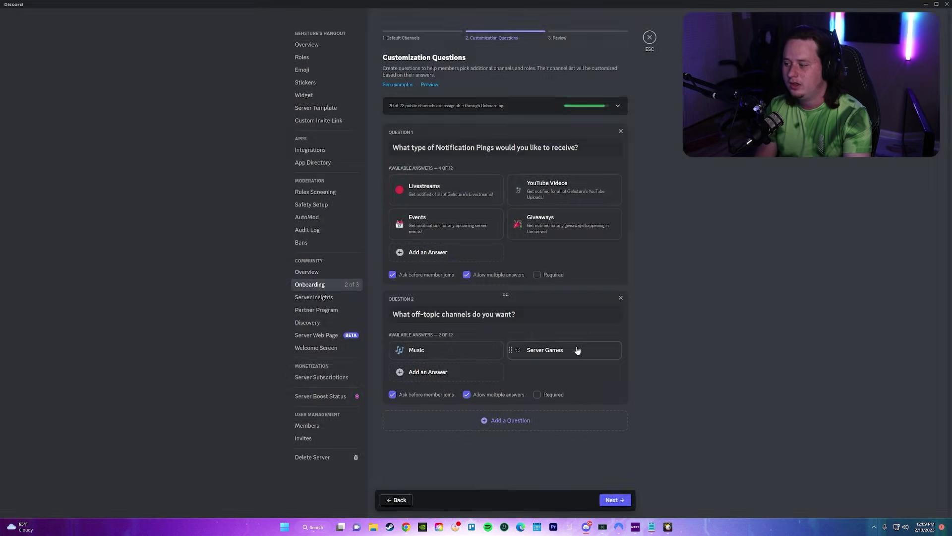
{"action": "left_click", "coordinate": [577, 349]}
{"action": "left_click", "coordinate": [672, 336]}
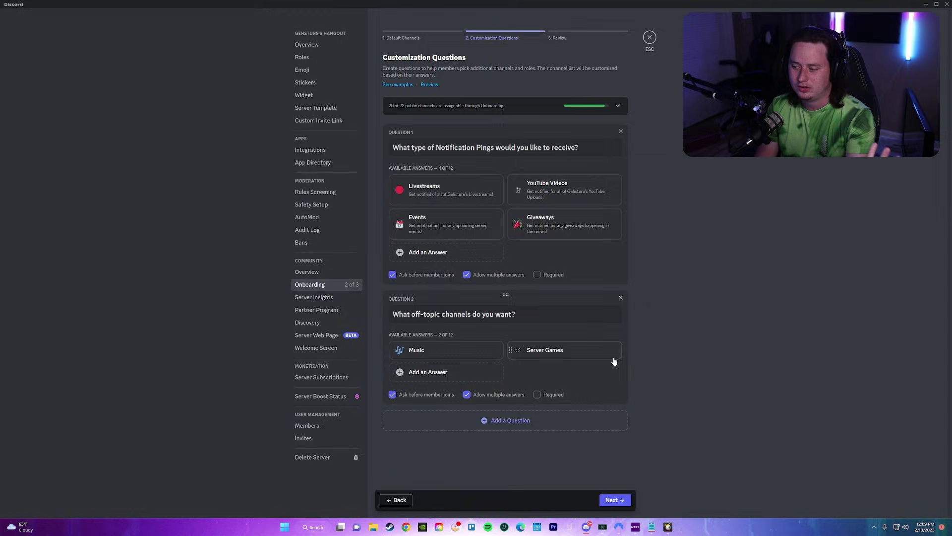
Finish the customization questions, proceed to the review, and enable Onboarding for the server.
{"action": "left_click", "coordinate": [615, 501]}
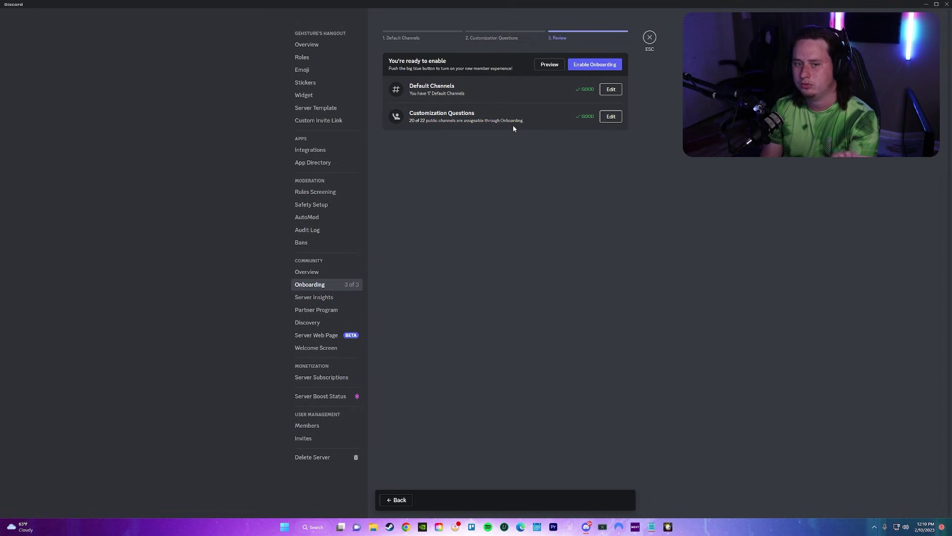
{"action": "left_click", "coordinate": [604, 67]}
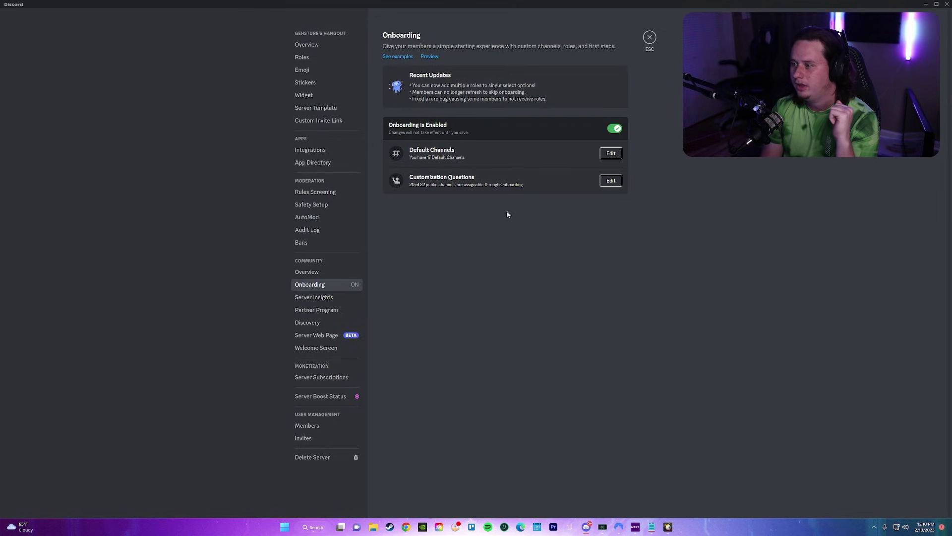
Preview Onboarding as a new member and answer the notification pings question with Livestreams, Giveaways and YouTube Videos.
{"action": "left_click", "coordinate": [429, 57]}
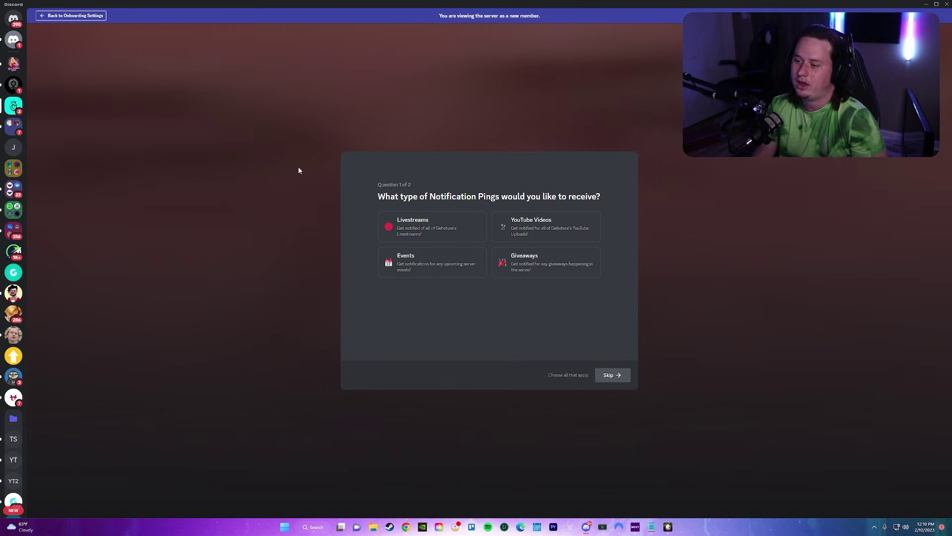
{"action": "left_click", "coordinate": [446, 232]}
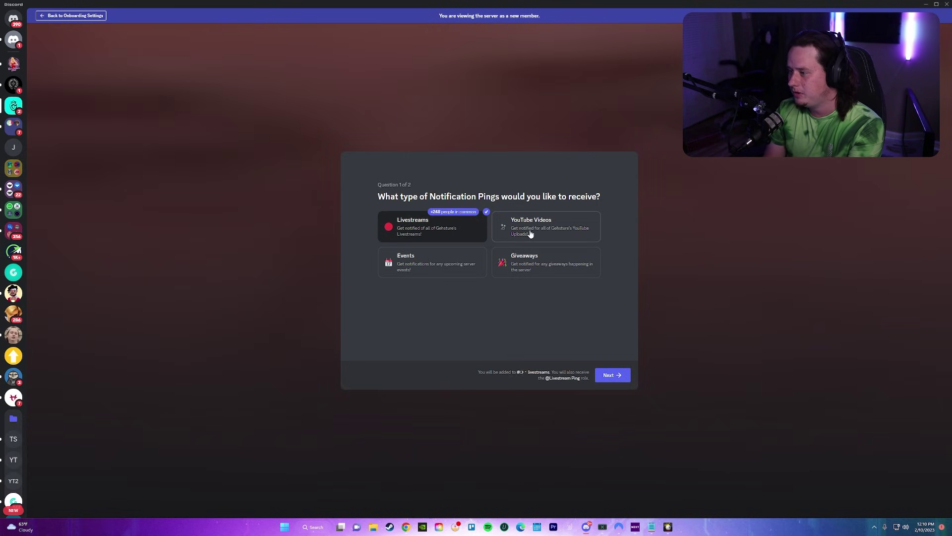
{"action": "left_click", "coordinate": [529, 263]}
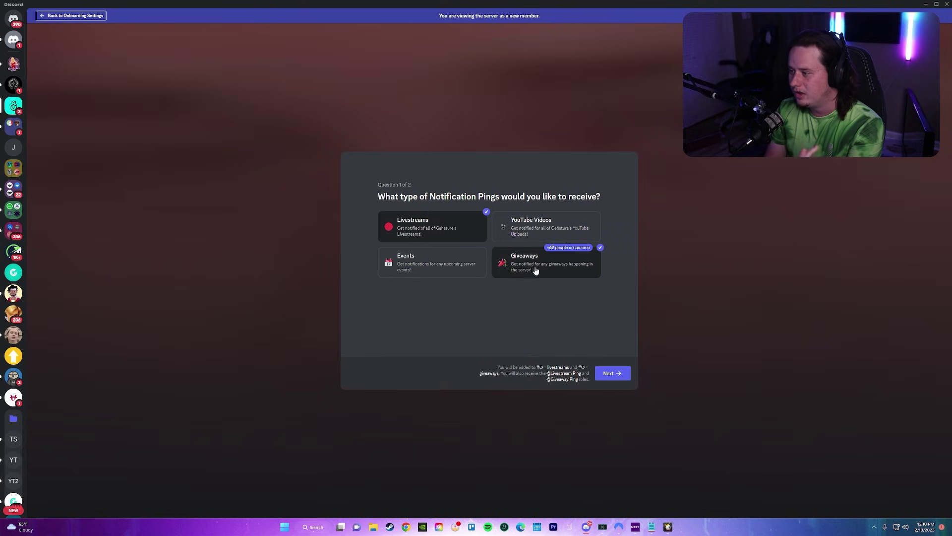
{"action": "left_click", "coordinate": [536, 228]}
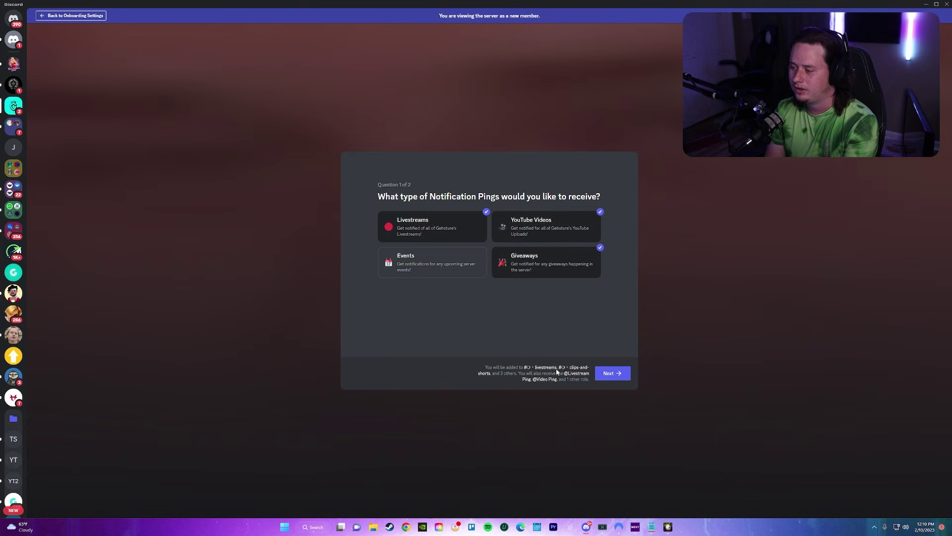
{"action": "left_click", "coordinate": [613, 373]}
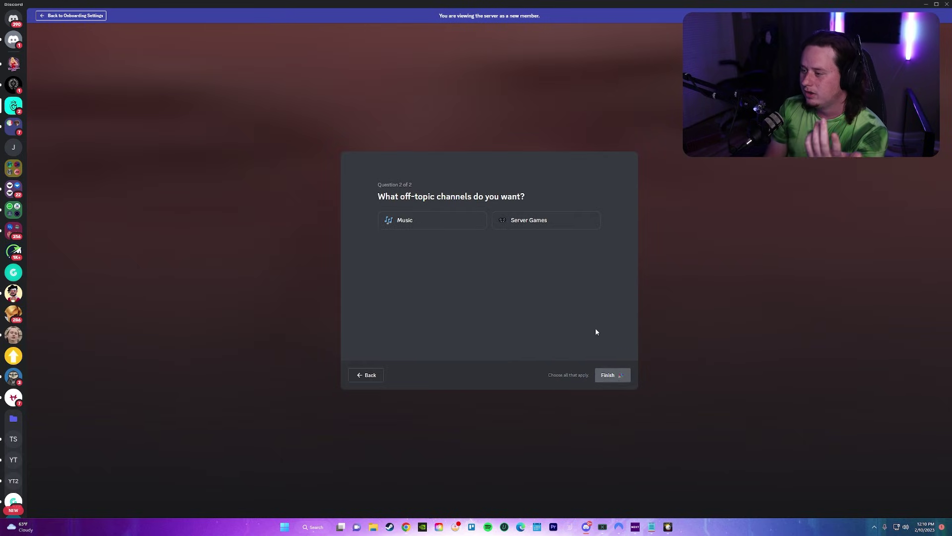
Answer the off-topic channels question with Music and Server Games and finish the previewed onboarding.
{"action": "left_click", "coordinate": [443, 226]}
{"action": "left_click", "coordinate": [526, 227]}
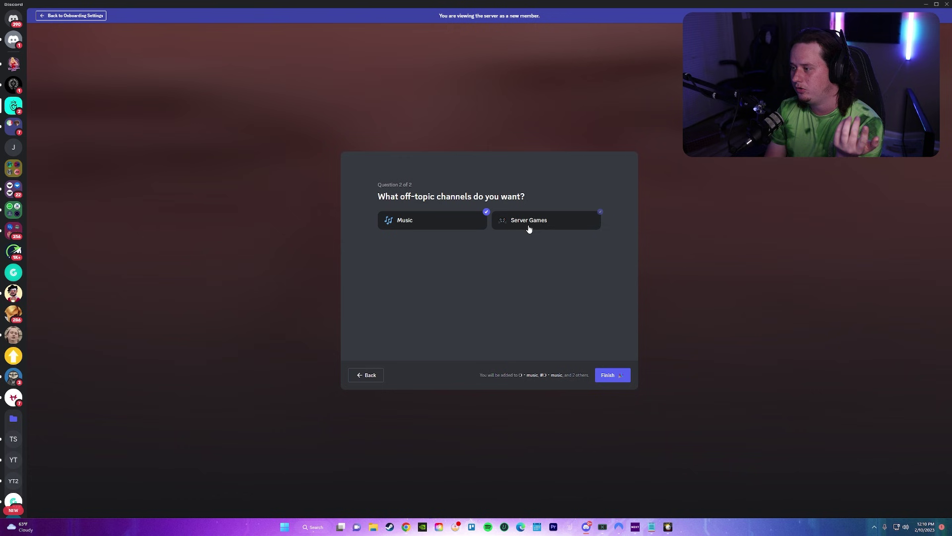
{"action": "left_click", "coordinate": [611, 376]}
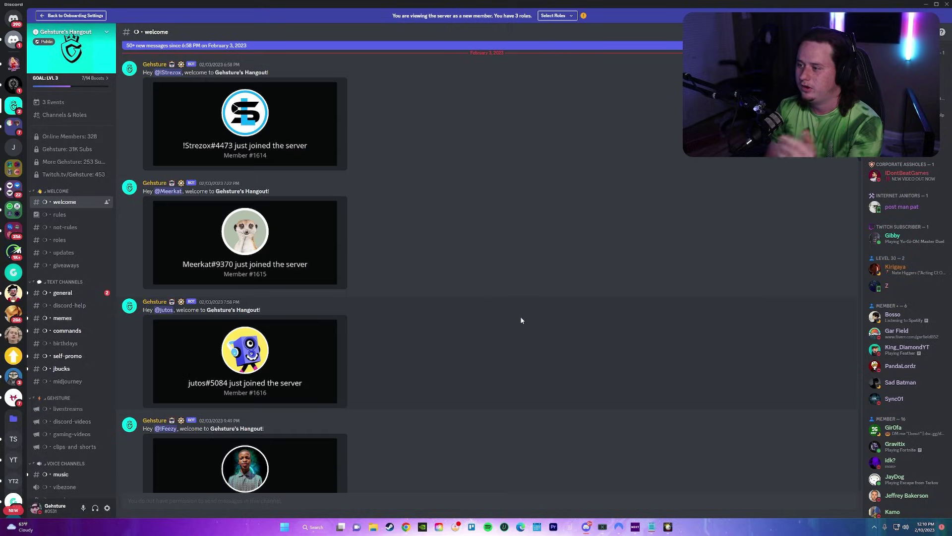
Look over the new member's channel list, then add Events to the notification ping choices in Channels & Roles.
{"action": "scroll", "coordinate": [51, 264], "scroll_direction": "down", "scroll_amount": 1}
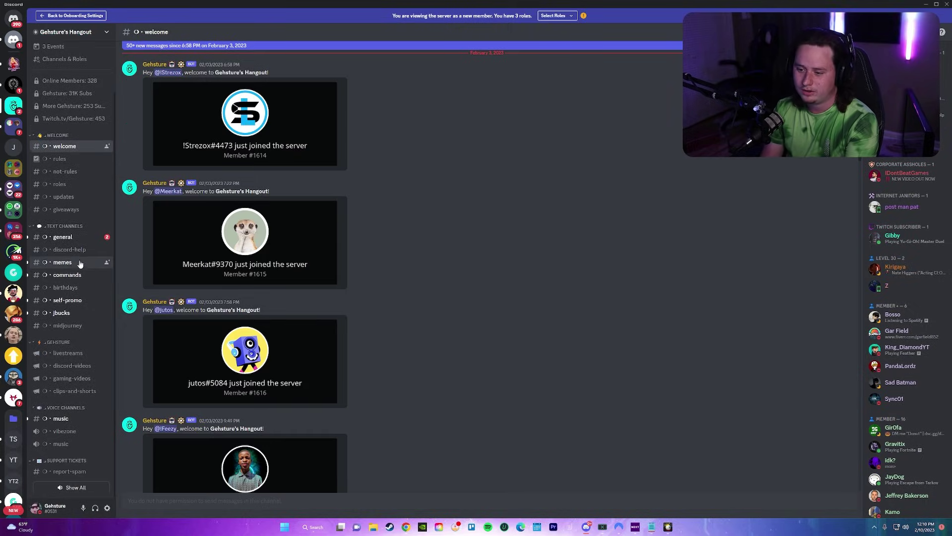
{"action": "scroll", "coordinate": [63, 326], "scroll_direction": "up", "scroll_amount": 1}
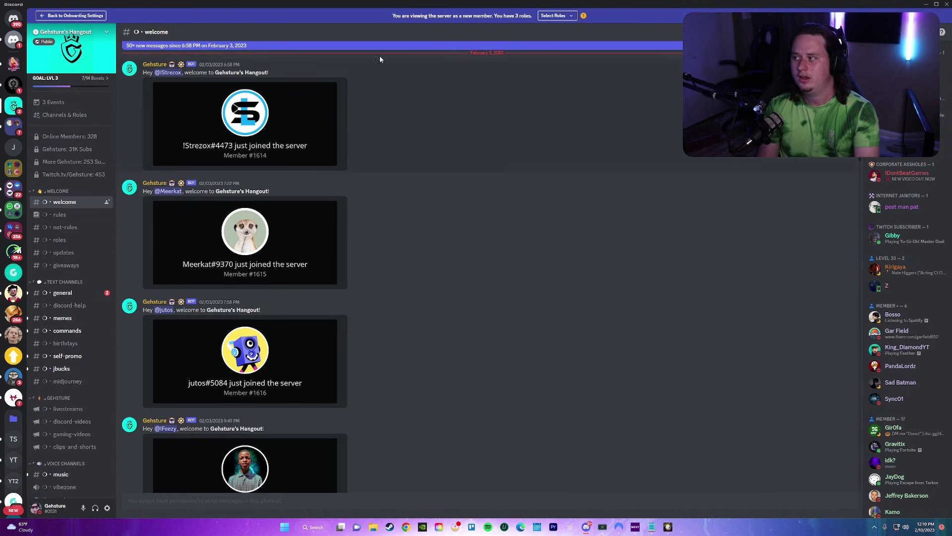
{"action": "left_click", "coordinate": [81, 117]}
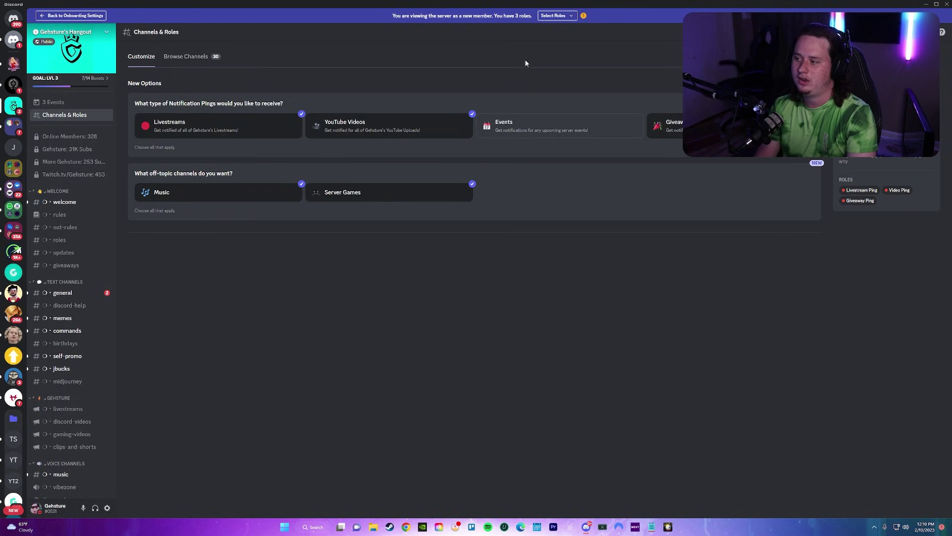
{"action": "left_click", "coordinate": [531, 131]}
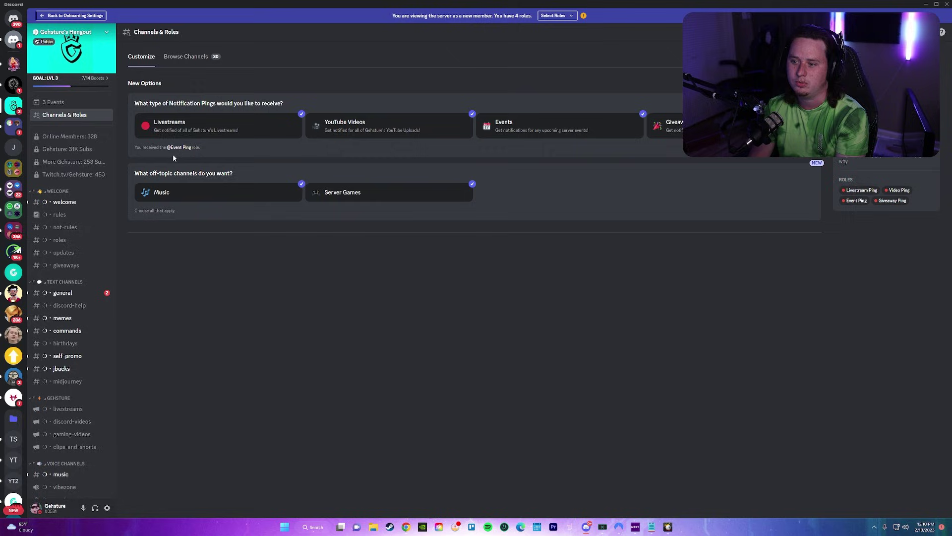